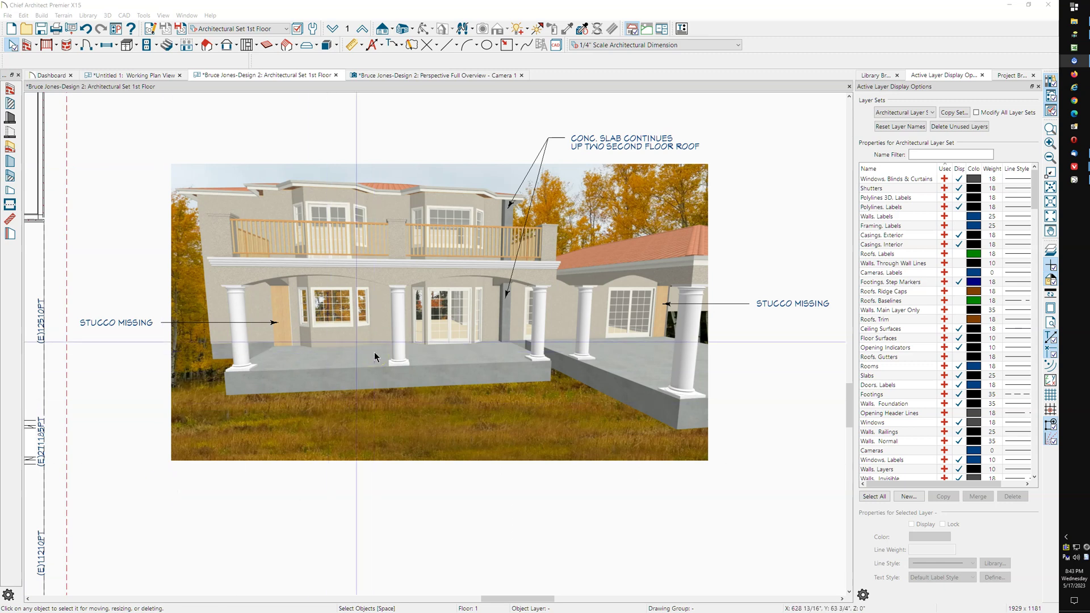
- Leave the annotated photo and show the 'Perspective Full Overview - Camera 1' 3D view of the house
{"action": "left_click", "coordinate": [307, 324]}
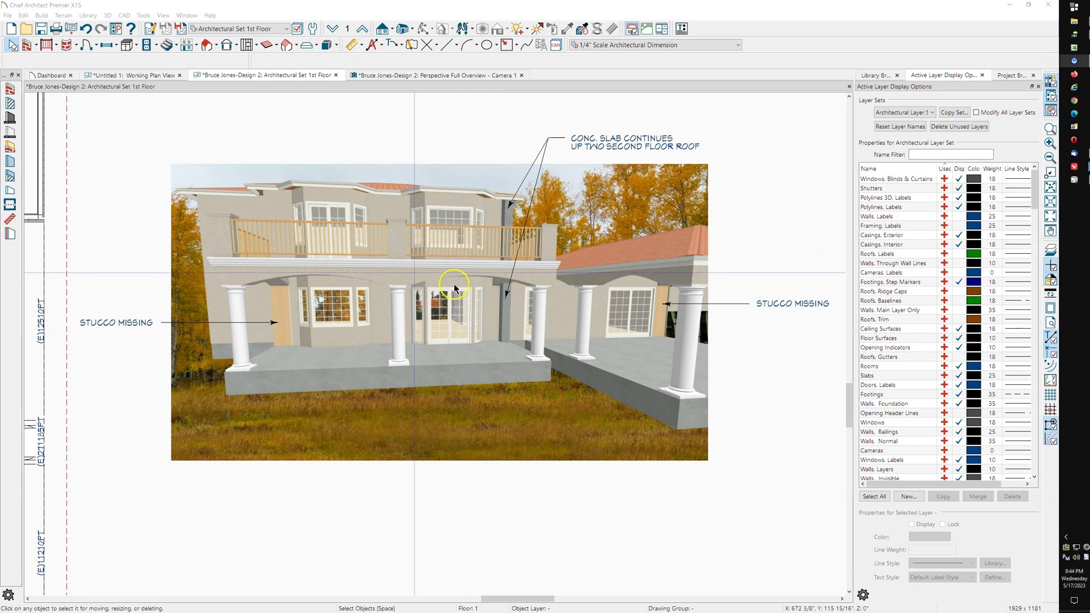
{"action": "left_click", "coordinate": [394, 76]}
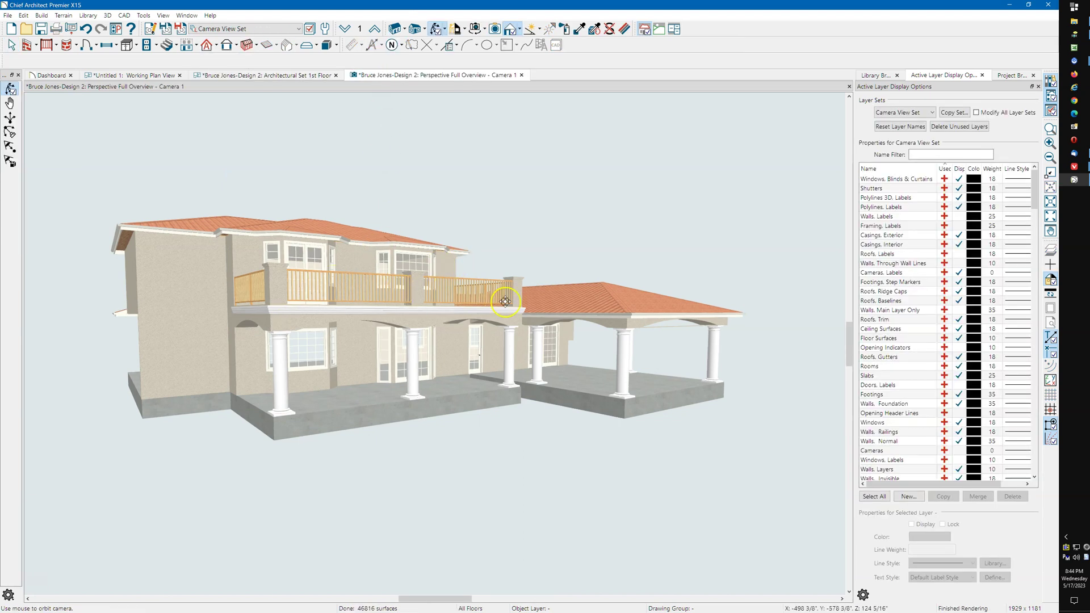
- Orbit and zoom in on the side porch, then select the porch wall above the columns
{"action": "left_click_drag", "start_coordinate": [504, 295], "coordinate": [567, 284]}
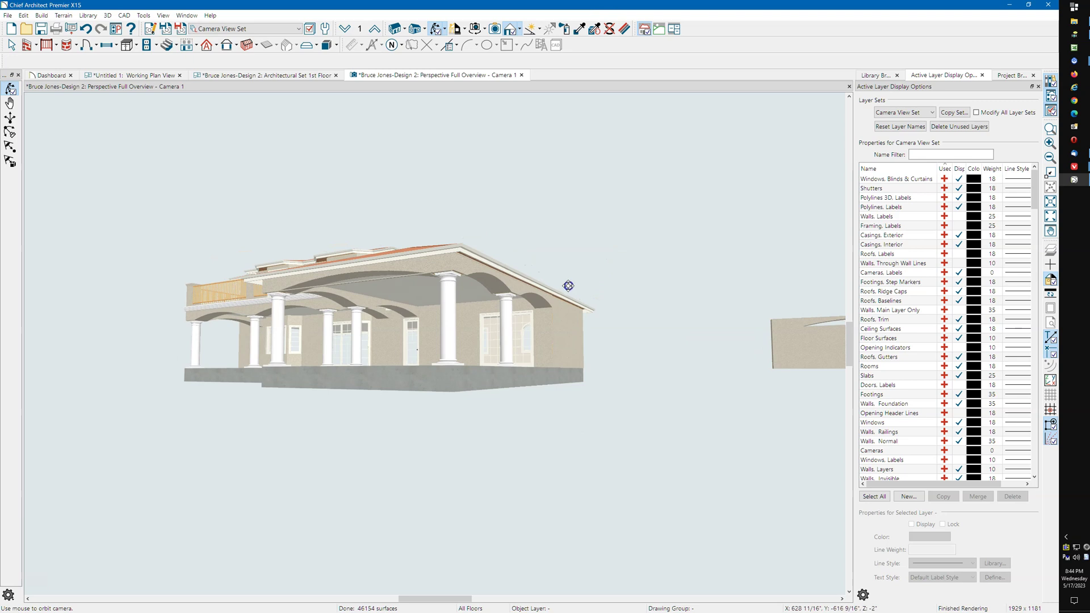
{"action": "scroll", "coordinate": [431, 262], "scroll_direction": "up", "scroll_amount": 3}
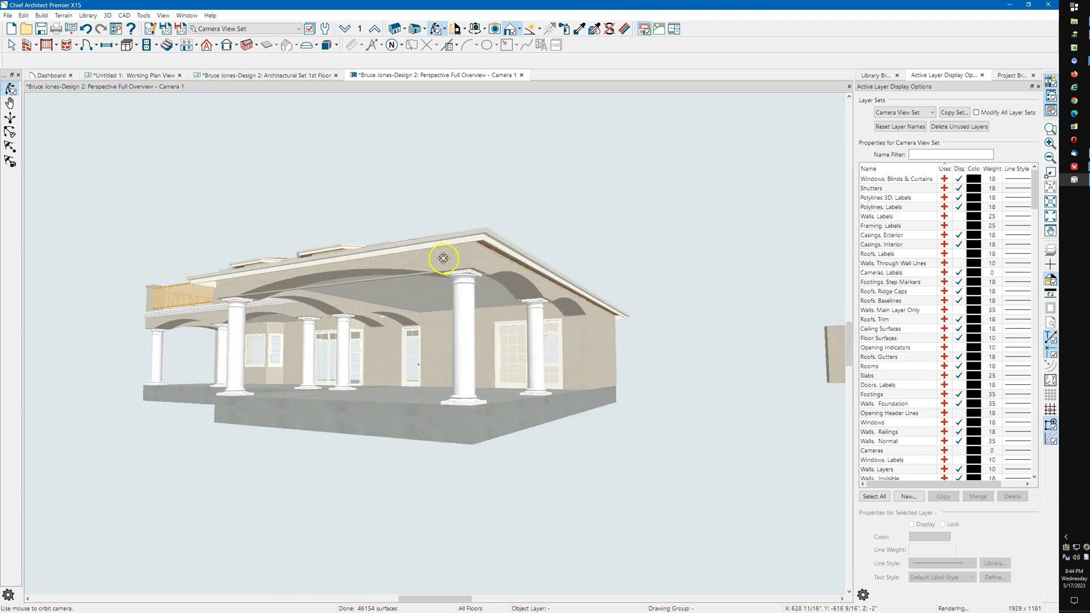
{"action": "key", "text": "space"}
{"action": "left_click", "coordinate": [441, 262]}
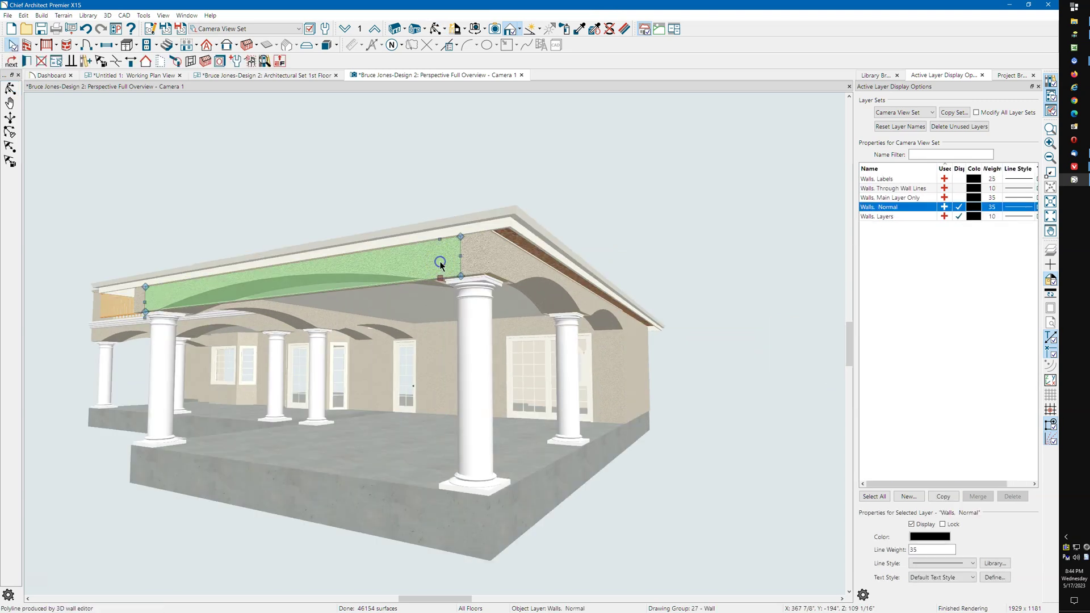
{"action": "double_click", "coordinate": [441, 265]}
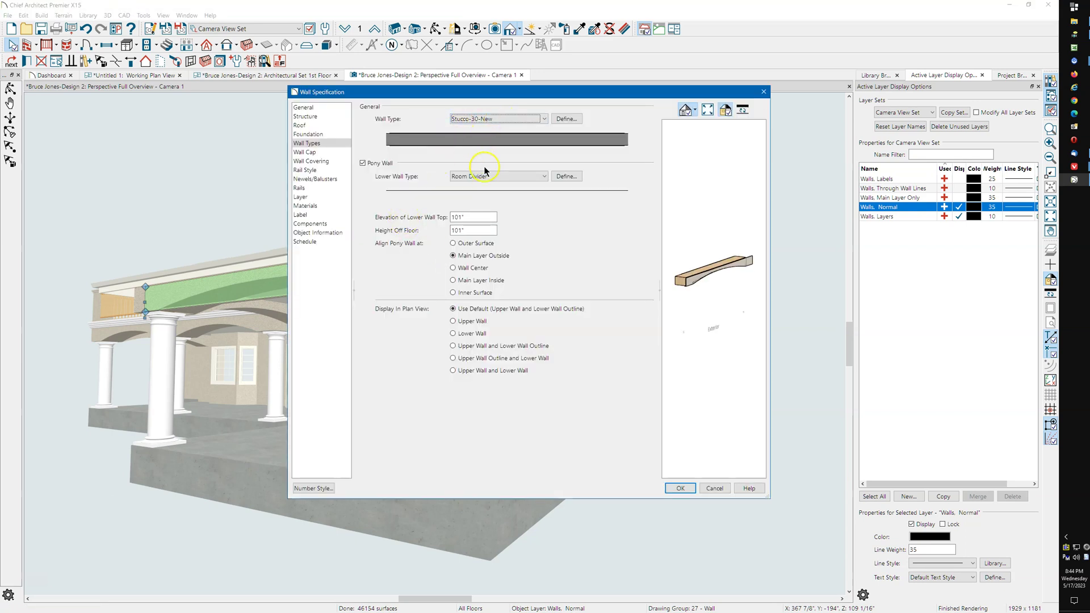
{"action": "left_click", "coordinate": [518, 178]}
{"action": "left_click", "coordinate": [688, 489]}
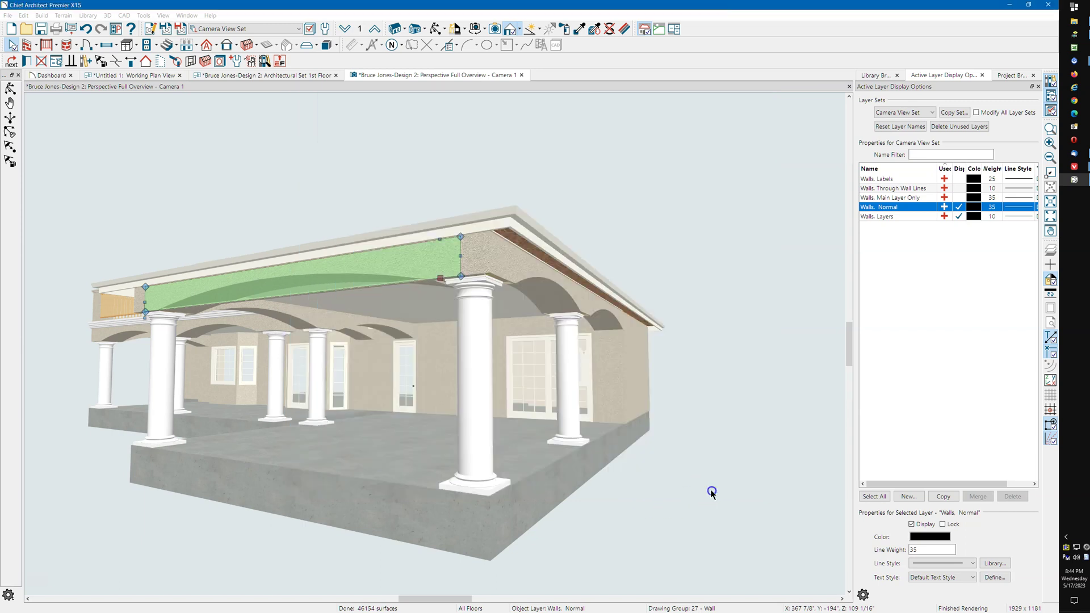
{"action": "left_click", "coordinate": [348, 280]}
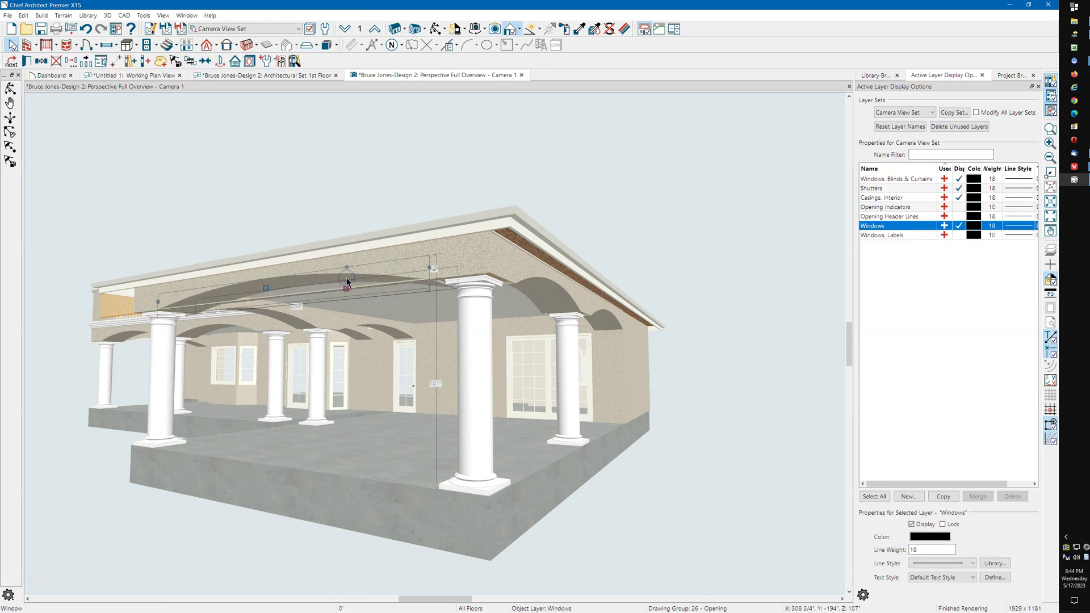
{"action": "double_click", "coordinate": [347, 282]}
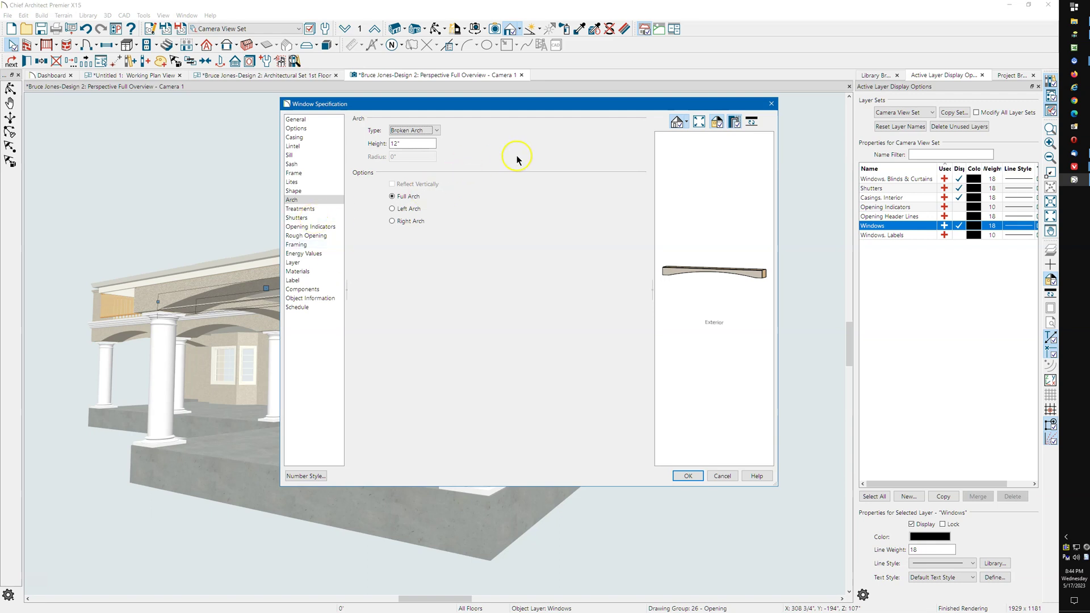
- Raise the front arch window's bottom edge to 97 11/16" above the floor
{"action": "left_click", "coordinate": [770, 104]}
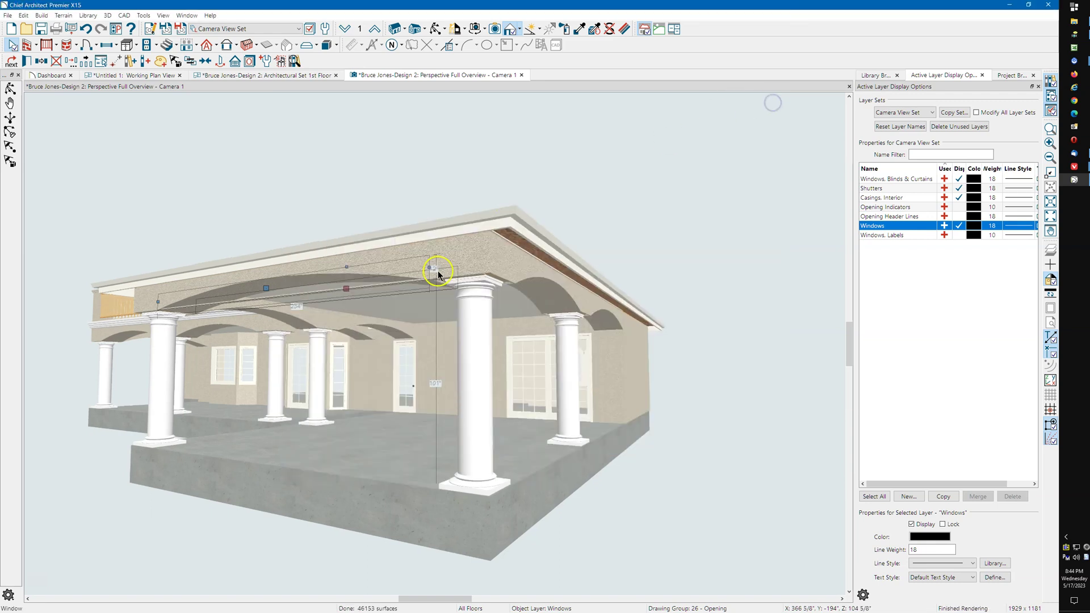
{"action": "left_click_drag", "start_coordinate": [346, 287], "coordinate": [345, 295]}
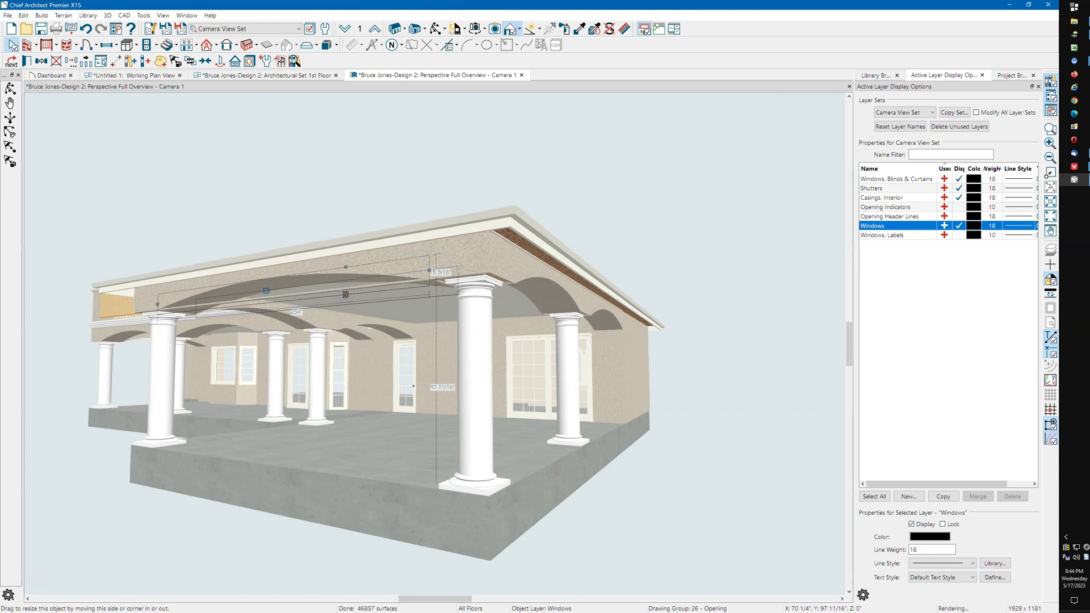
{"action": "scroll", "coordinate": [386, 266], "scroll_direction": "up", "scroll_amount": 3}
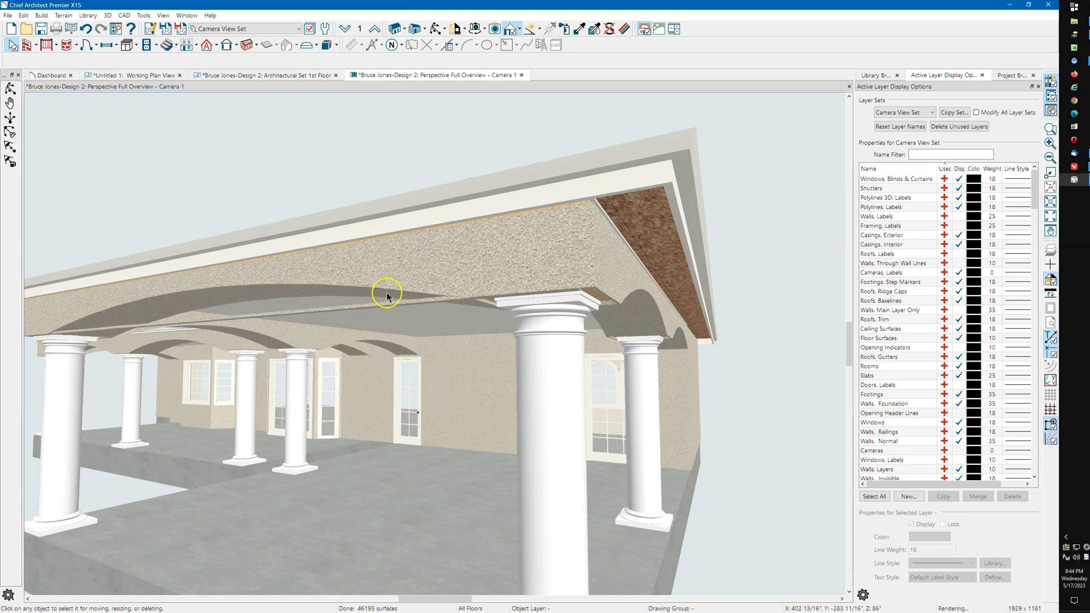
- Select the side porch arch window after briefly checking the porch wall above the columns
{"action": "left_click", "coordinate": [406, 277]}
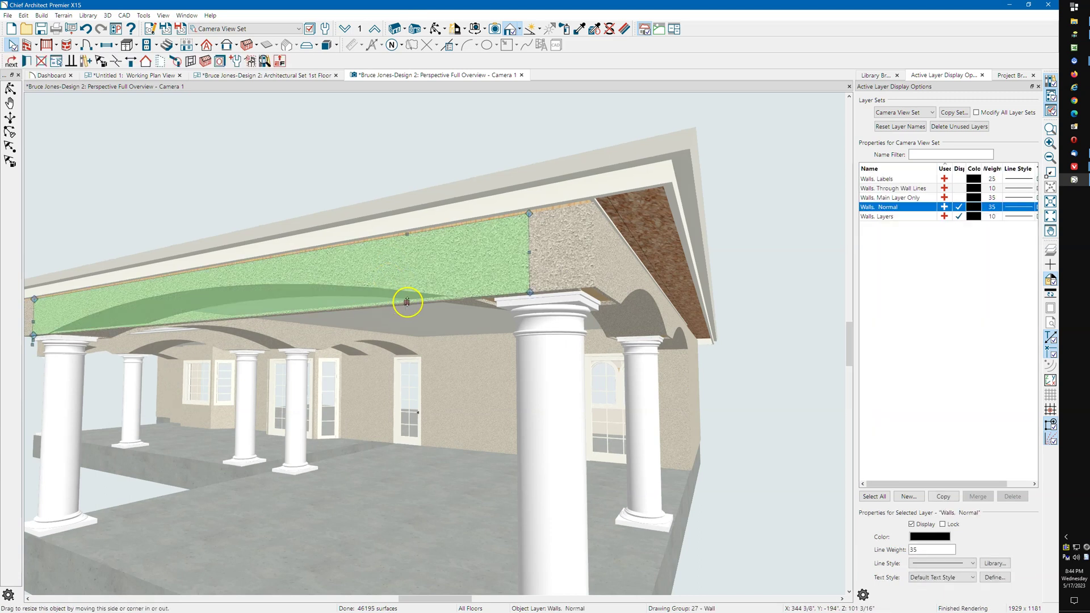
{"action": "key", "text": "Escape"}
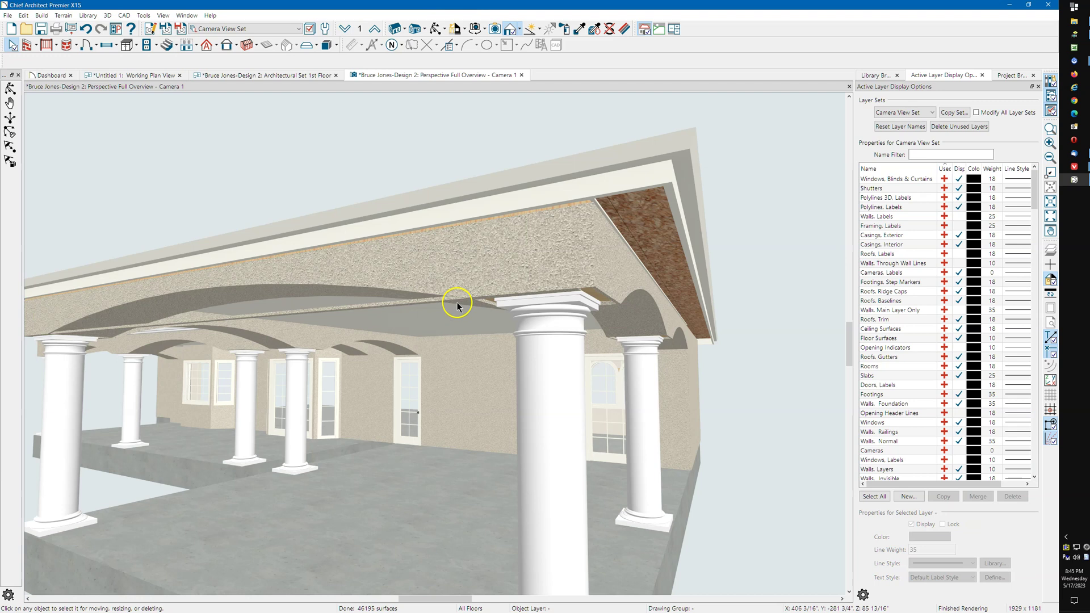
{"action": "left_click", "coordinate": [628, 309]}
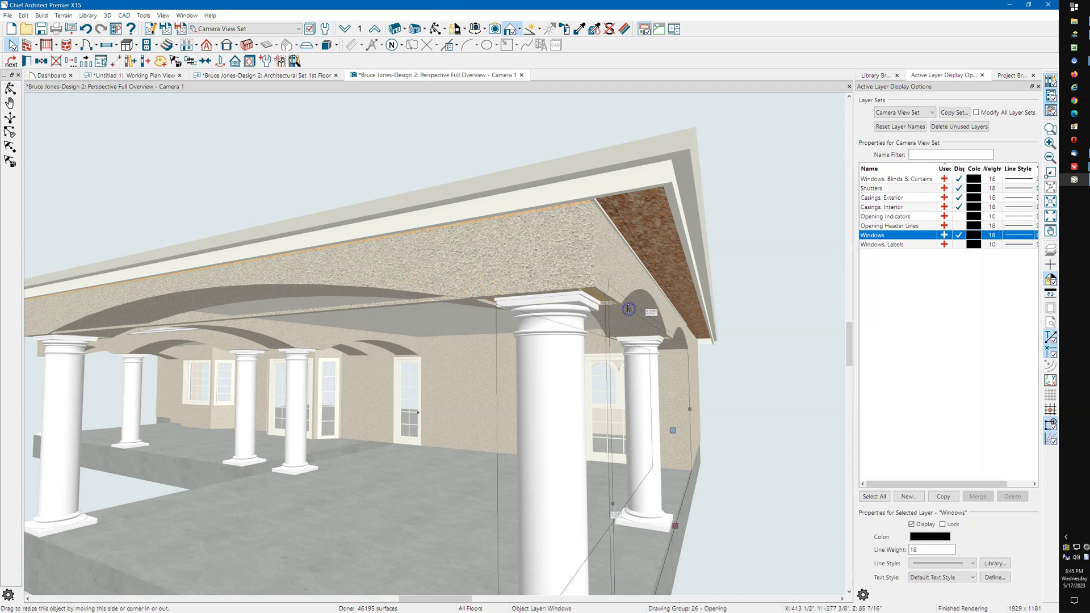
{"action": "scroll", "coordinate": [426, 243], "scroll_direction": "down", "scroll_amount": 3}
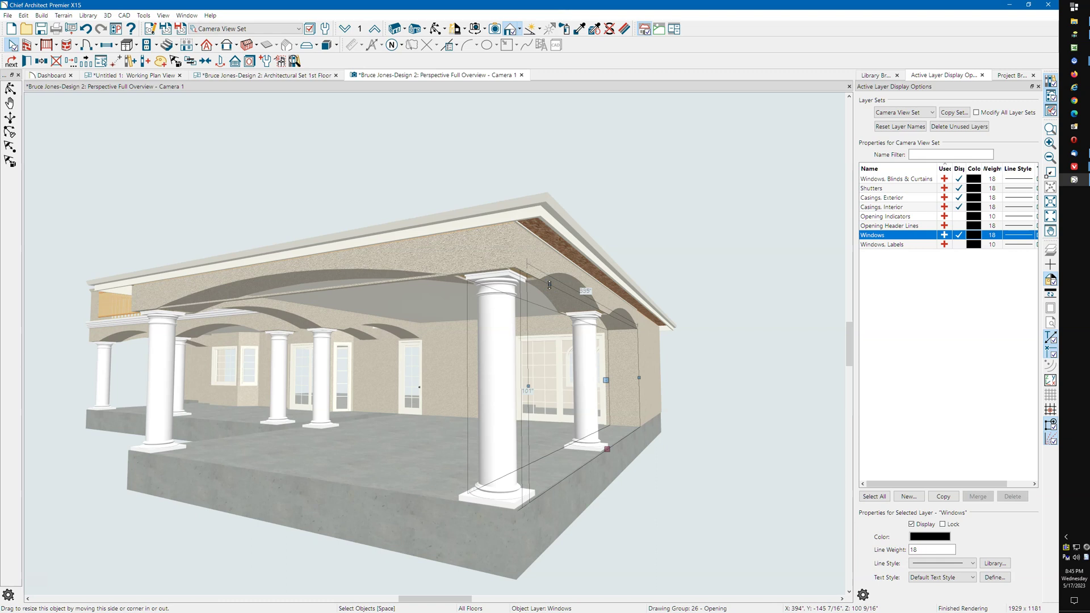
- Check the side arch window's size and floor-to-bottom value in Window Specification without changes
{"action": "double_click", "coordinate": [550, 285]}
{"action": "left_click", "coordinate": [320, 119]}
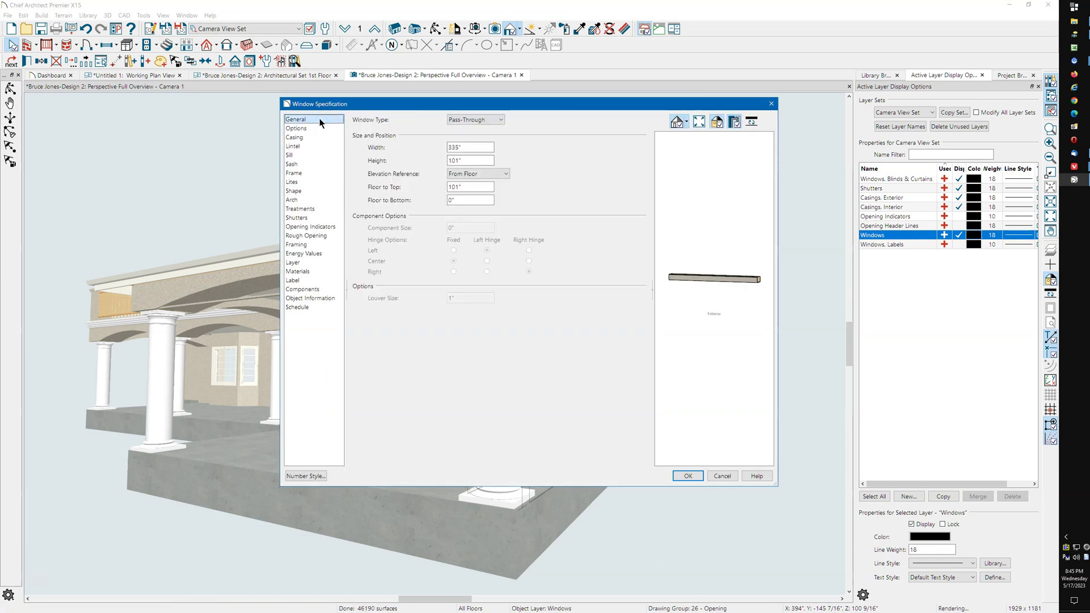
{"action": "left_click", "coordinate": [463, 200]}
{"action": "left_click", "coordinate": [773, 105]}
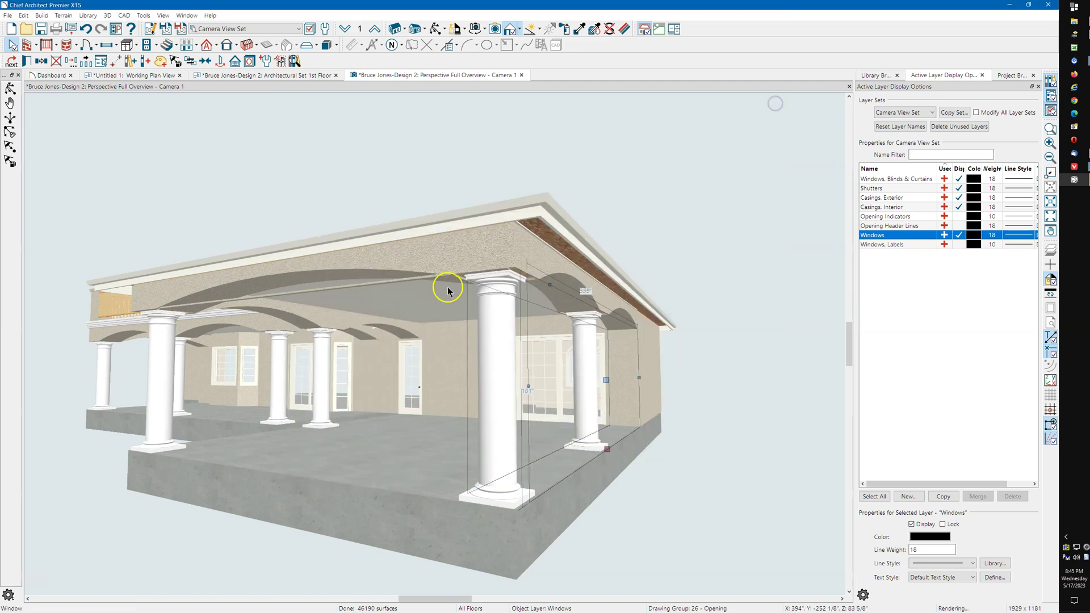
- Set the front arch window to Height 101" and Floor to Bottom 0, then stretch its top into the beam
{"action": "double_click", "coordinate": [372, 278]}
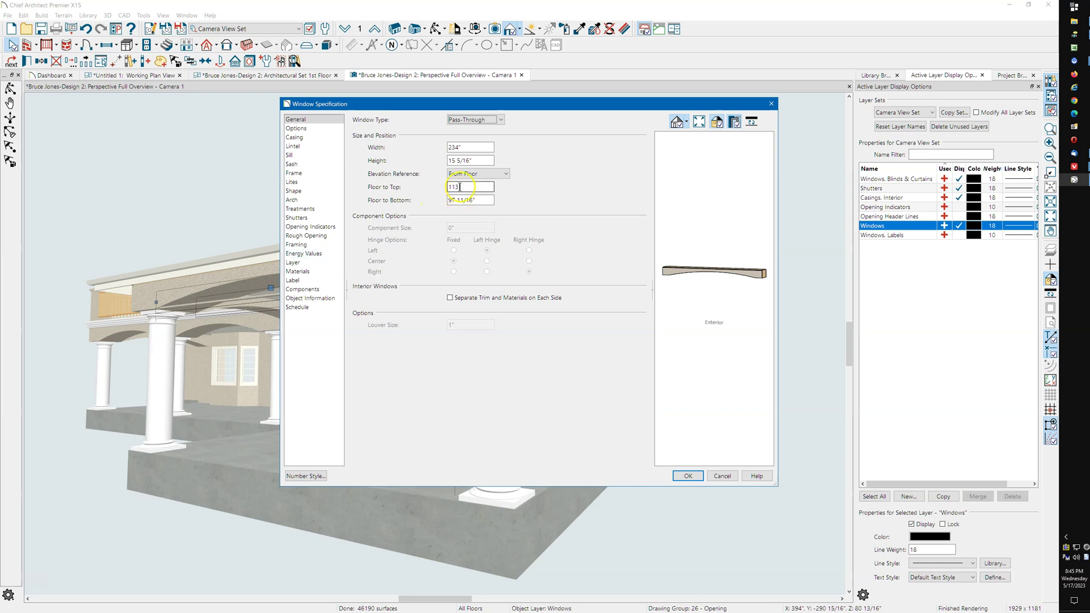
{"action": "left_click_drag", "start_coordinate": [474, 160], "coordinate": [412, 162]}
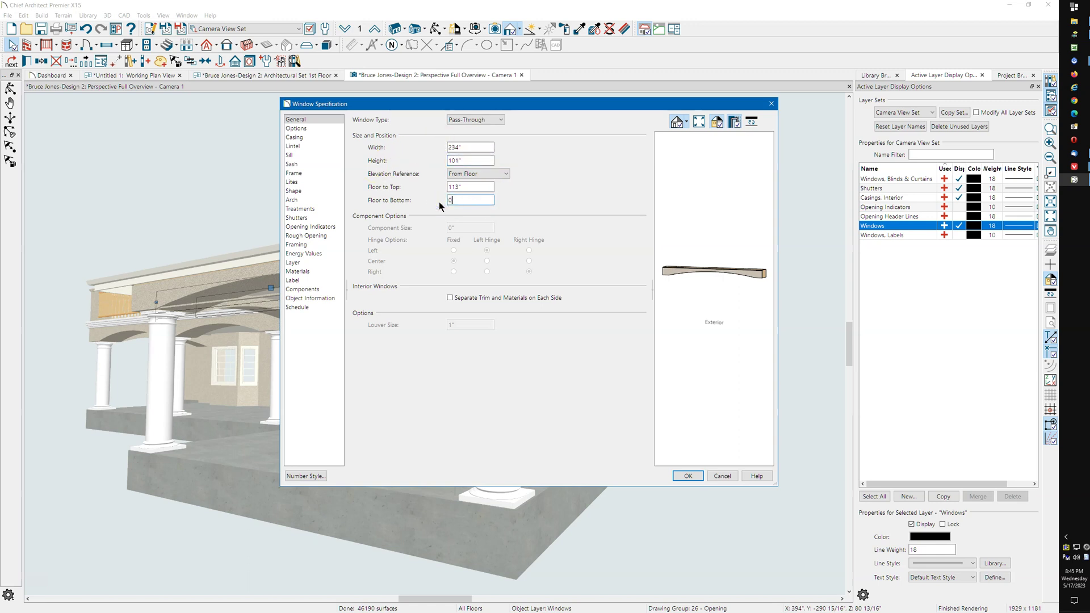
{"action": "key", "text": "Return"}
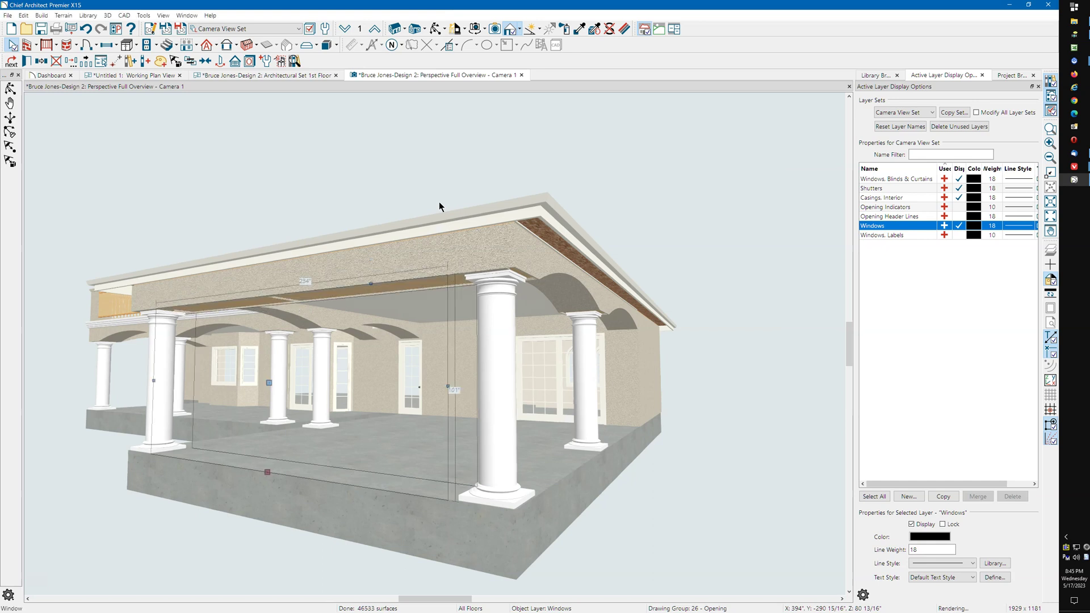
{"action": "left_click", "coordinate": [411, 295]}
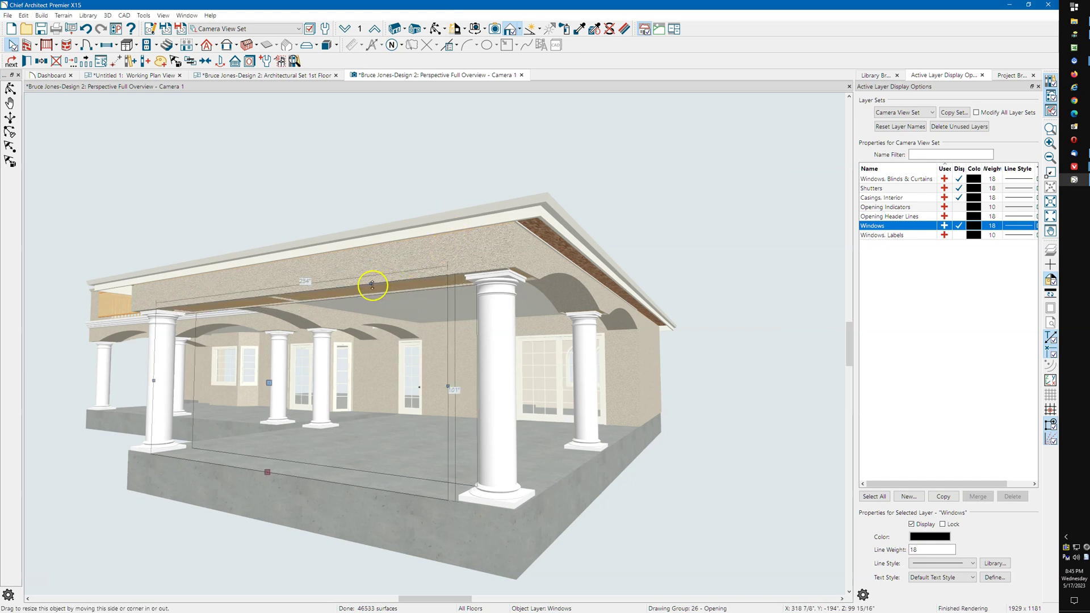
{"action": "left_click_drag", "start_coordinate": [372, 283], "coordinate": [374, 251]}
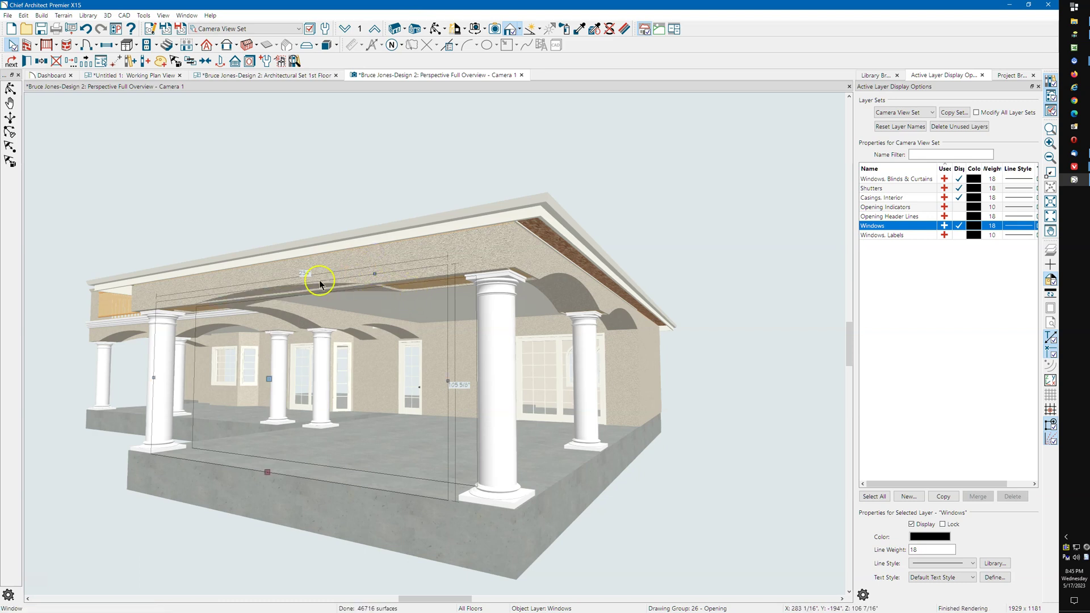
{"action": "left_click_drag", "start_coordinate": [374, 274], "coordinate": [376, 262]}
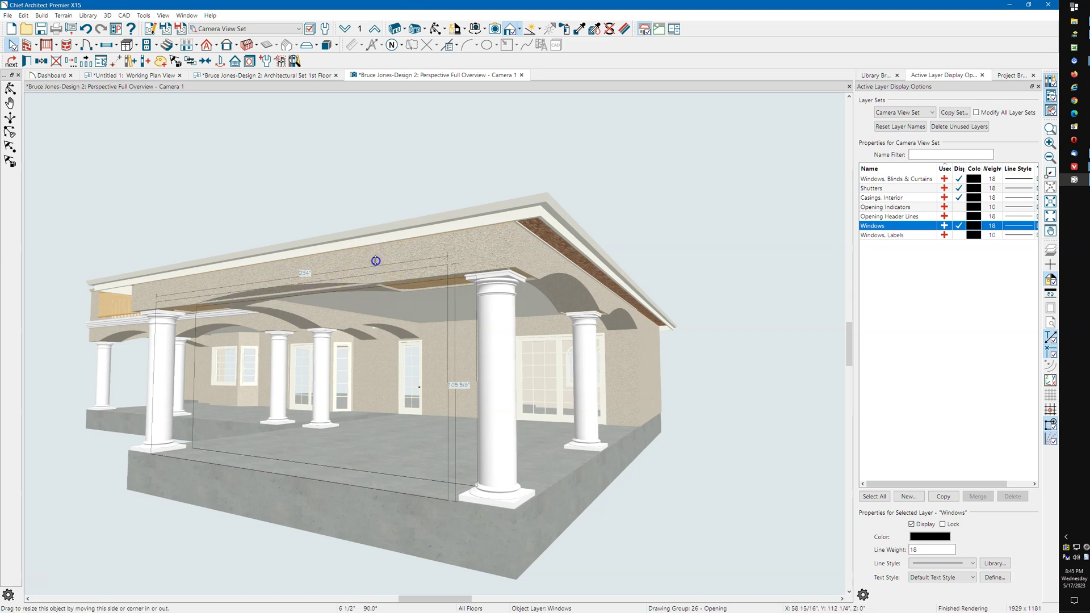
- Zoom in and out around the porch columns and arched soffits, then select the window beside a column
{"action": "key", "text": "Escape"}
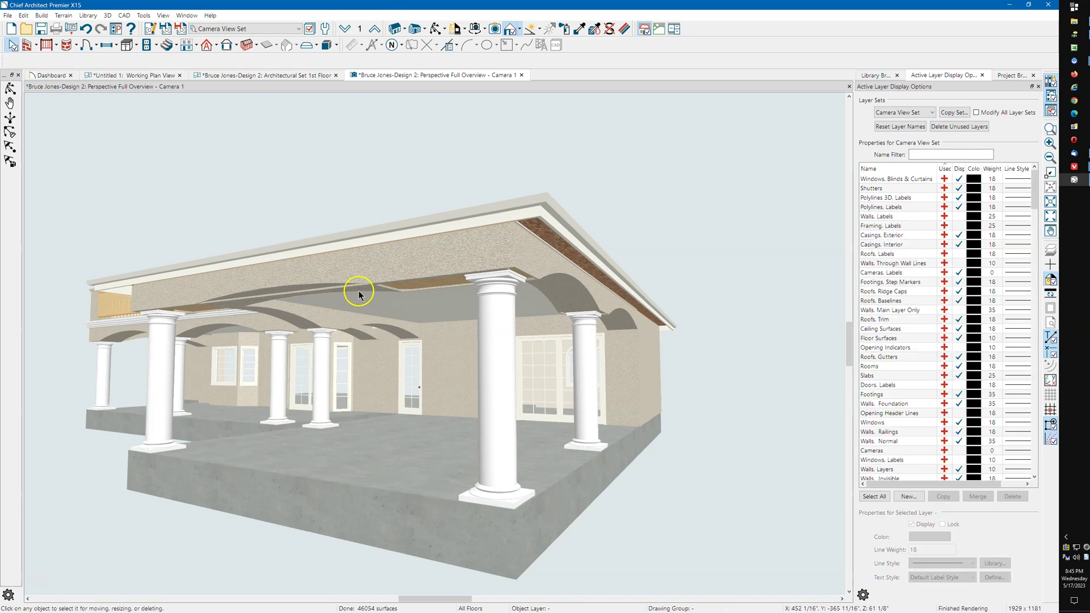
{"action": "scroll", "coordinate": [573, 321], "scroll_direction": "up", "scroll_amount": 3}
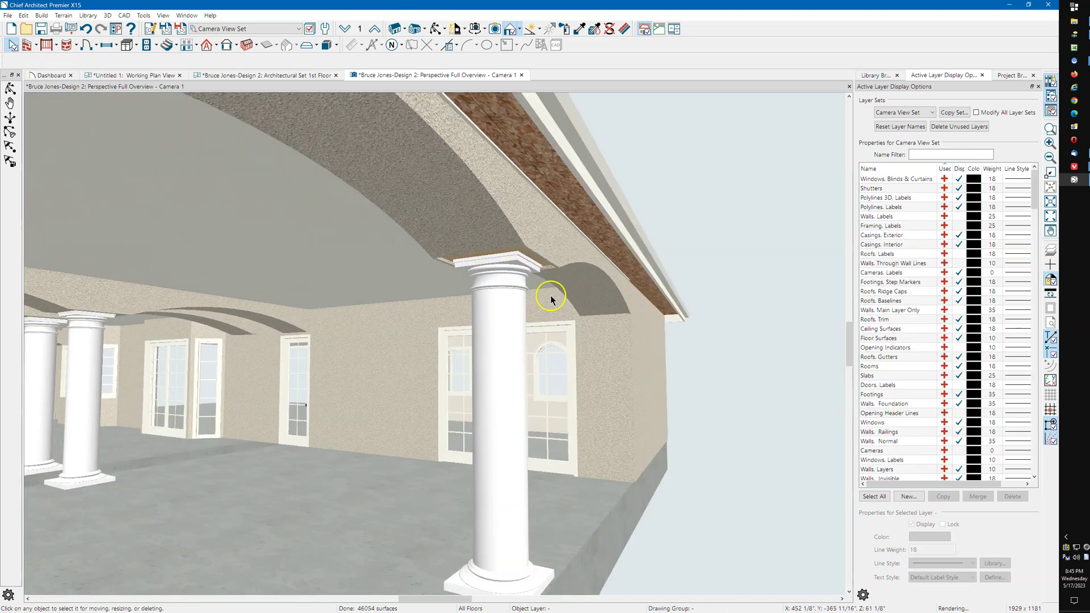
{"action": "scroll", "coordinate": [548, 295], "scroll_direction": "up", "scroll_amount": 2}
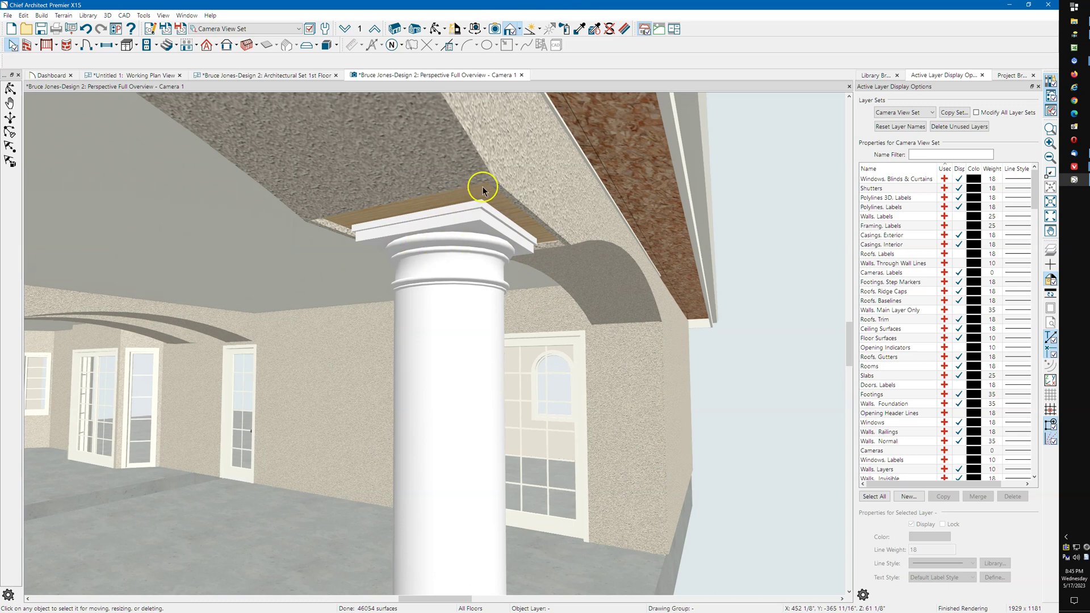
{"action": "scroll", "coordinate": [596, 214], "scroll_direction": "down", "scroll_amount": 2}
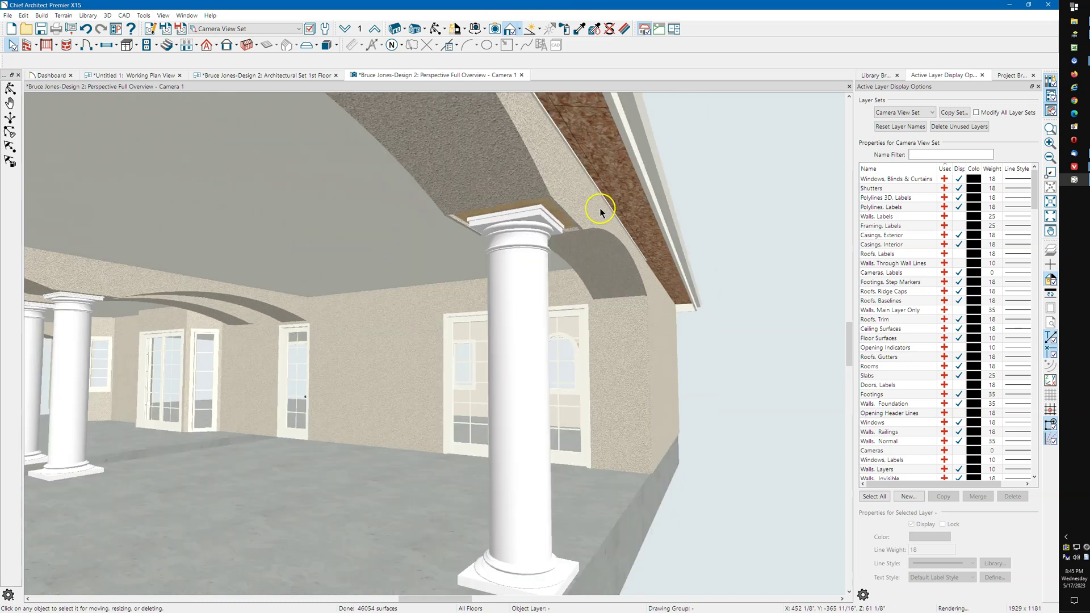
{"action": "scroll", "coordinate": [51, 307], "scroll_direction": "up", "scroll_amount": 2}
{"action": "scroll", "coordinate": [108, 289], "scroll_direction": "up", "scroll_amount": 1}
{"action": "scroll", "coordinate": [202, 250], "scroll_direction": "down", "scroll_amount": 2}
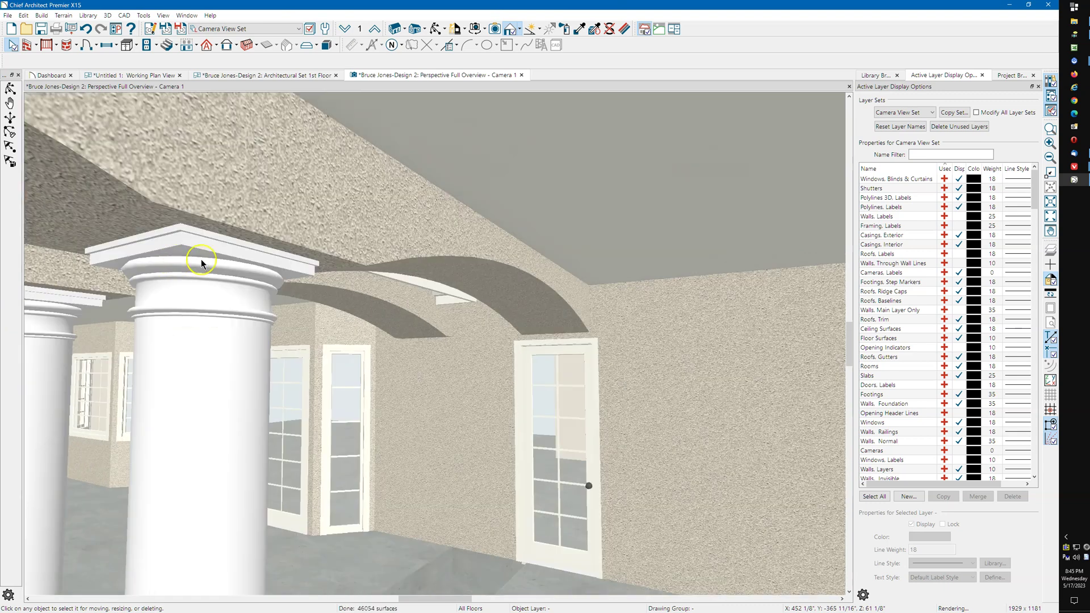
{"action": "scroll", "coordinate": [241, 231], "scroll_direction": "down", "scroll_amount": 3}
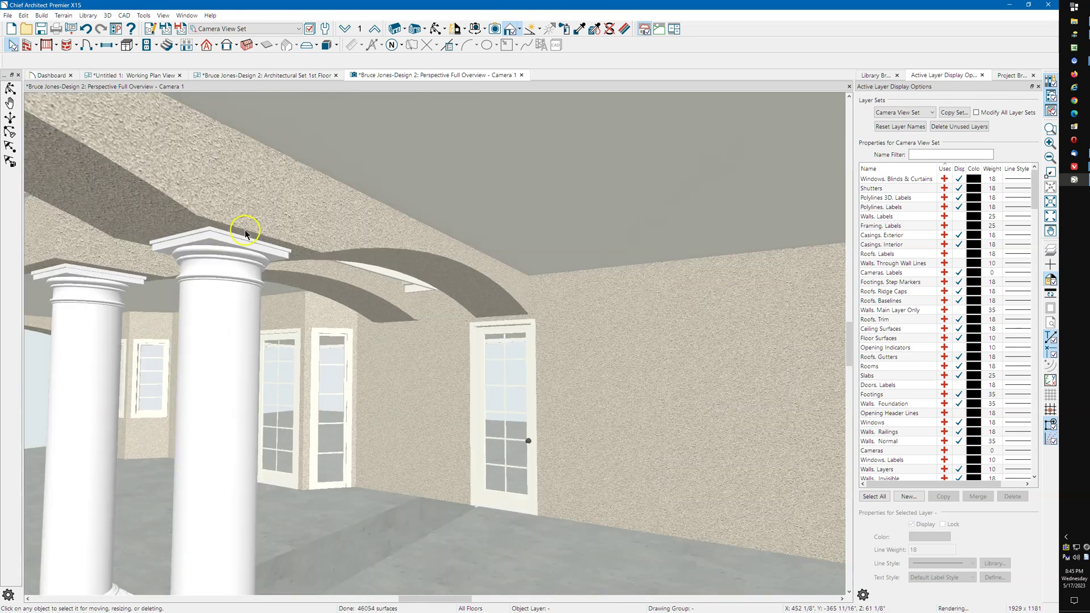
{"action": "scroll", "coordinate": [243, 229], "scroll_direction": "down", "scroll_amount": 3}
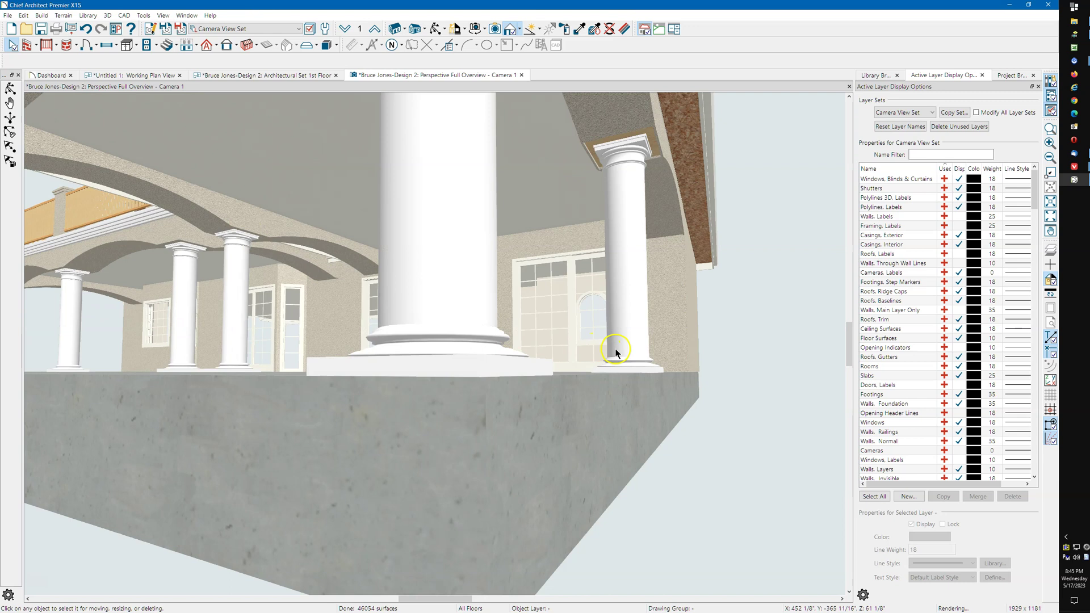
{"action": "scroll", "coordinate": [613, 353], "scroll_direction": "down", "scroll_amount": 2}
{"action": "left_click", "coordinate": [663, 317]}
- Swing the 3D view back from the porch and orbit to face the front of the house
{"action": "left_click", "coordinate": [666, 311]}
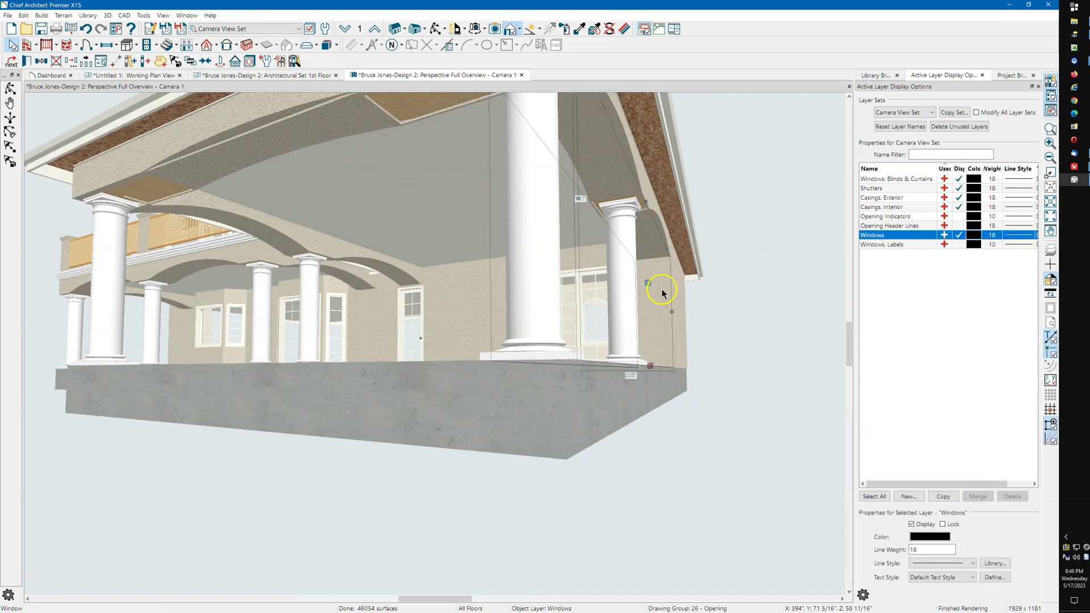
{"action": "left_click", "coordinate": [658, 284]}
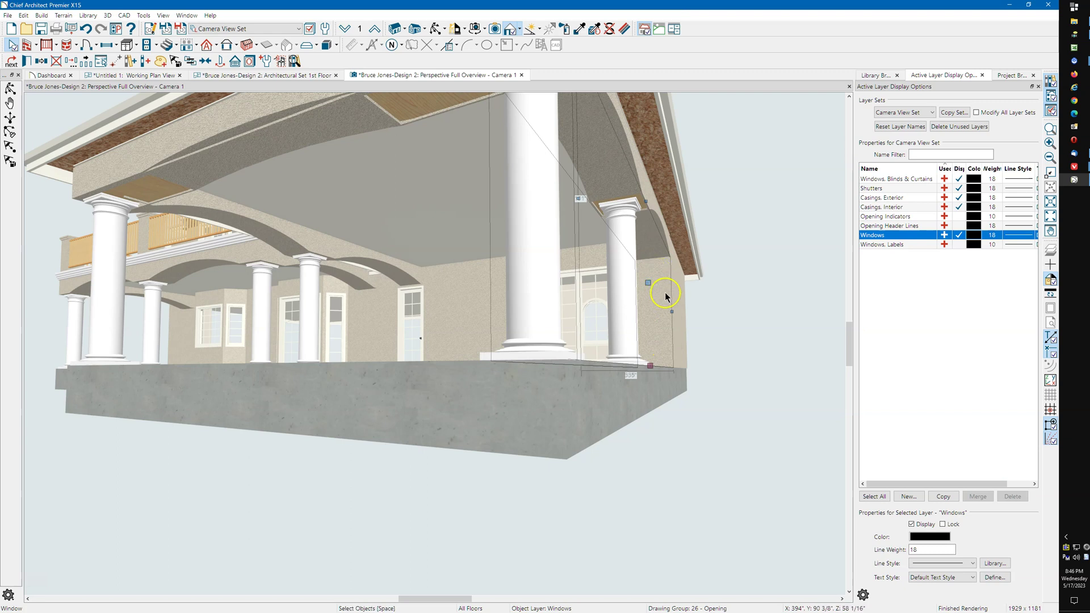
{"action": "middle_click_drag", "start_coordinate": [666, 325], "coordinate": [678, 325]}
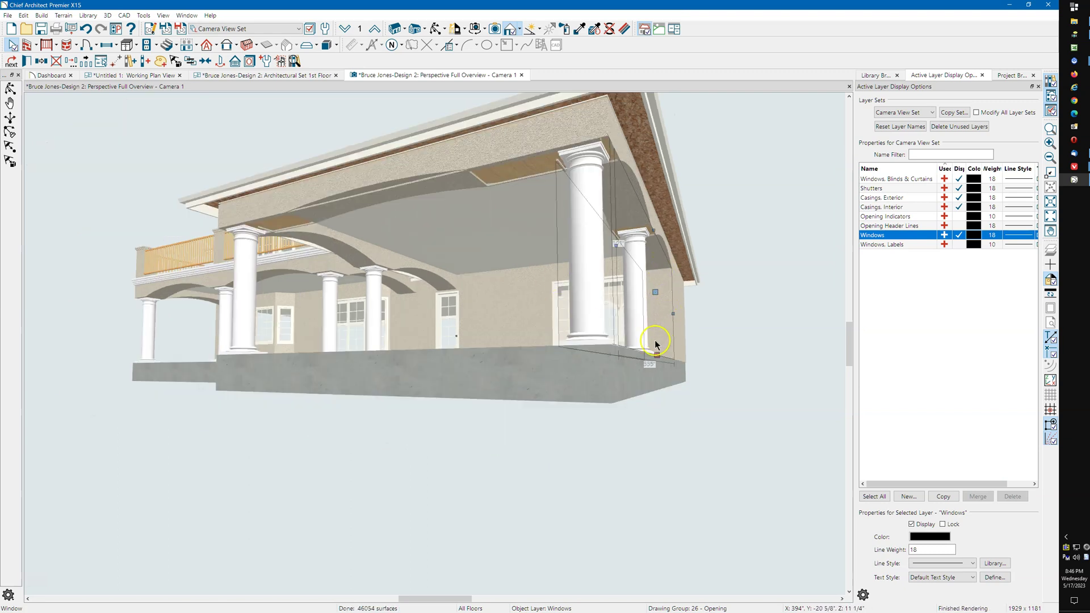
{"action": "left_click", "coordinate": [436, 29]}
{"action": "left_click_drag", "start_coordinate": [353, 237], "coordinate": [377, 228]}
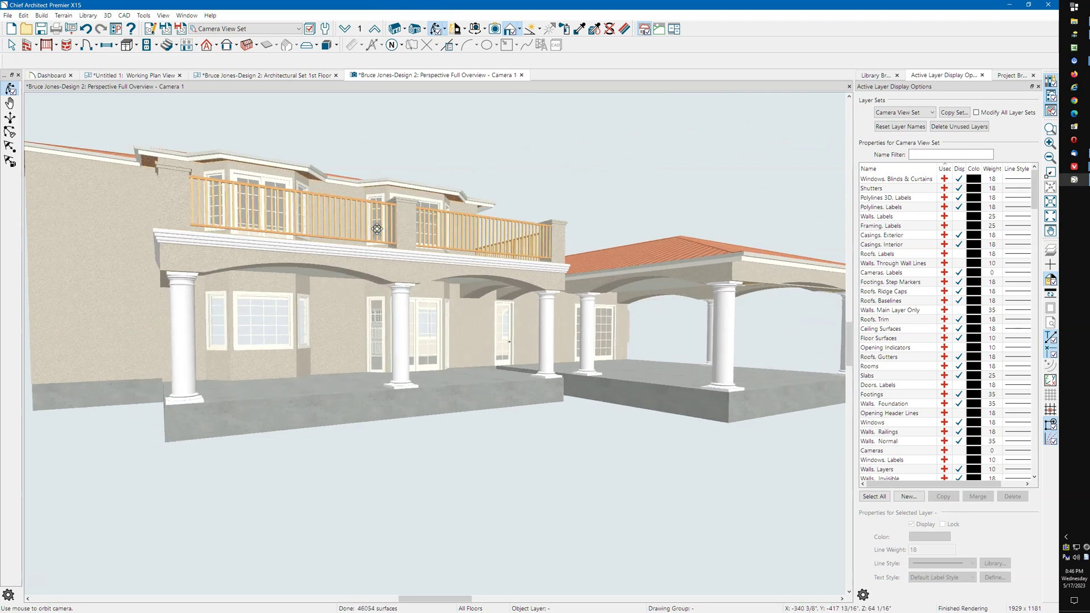
- Orbit to the house's left side and select the arched soffit walls under the balcony
{"action": "left_click_drag", "start_coordinate": [390, 245], "coordinate": [282, 259]}
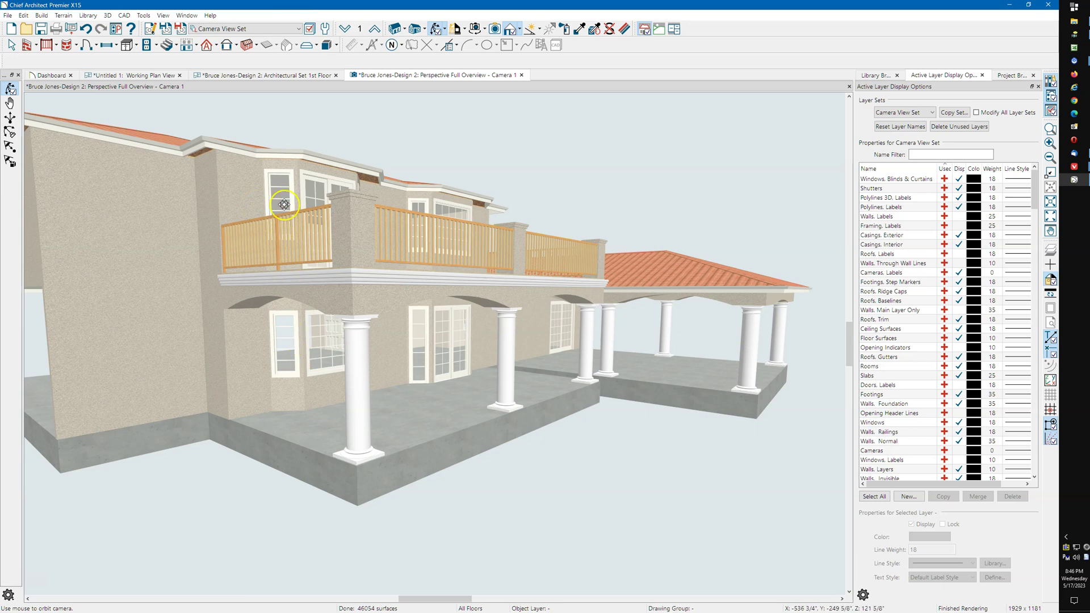
{"action": "left_click_drag", "start_coordinate": [324, 312], "coordinate": [320, 309]}
{"action": "key", "text": "space"}
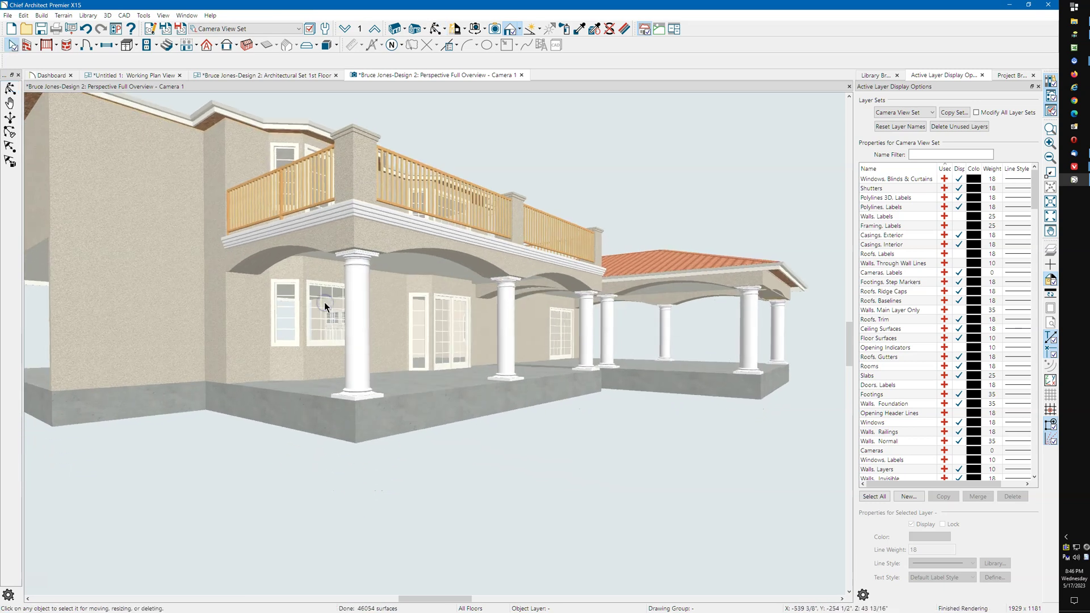
{"action": "left_click", "coordinate": [335, 242]}
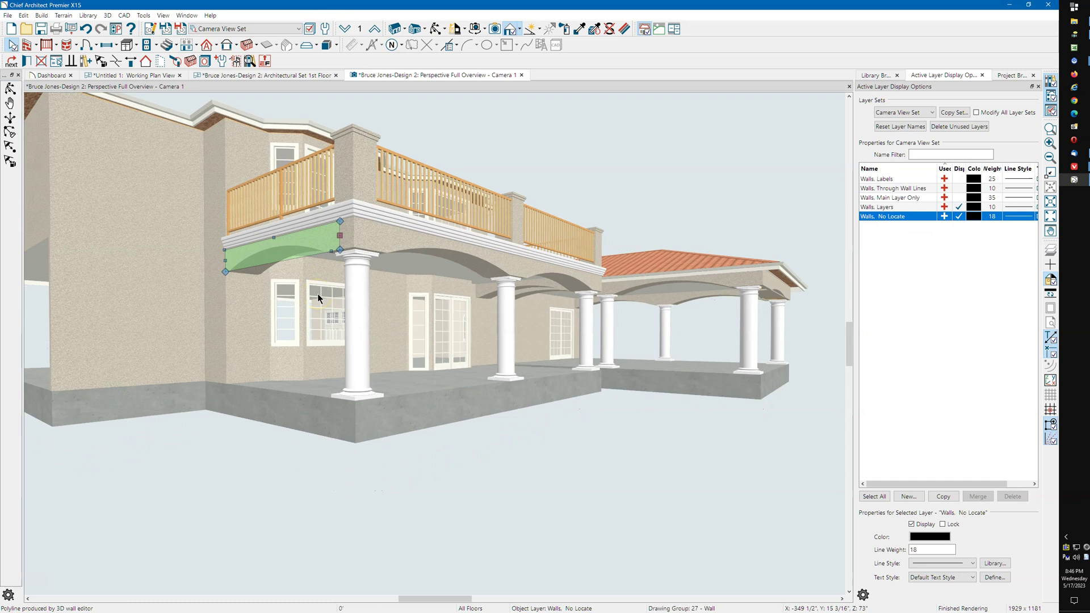
{"action": "left_click", "coordinate": [380, 237]}
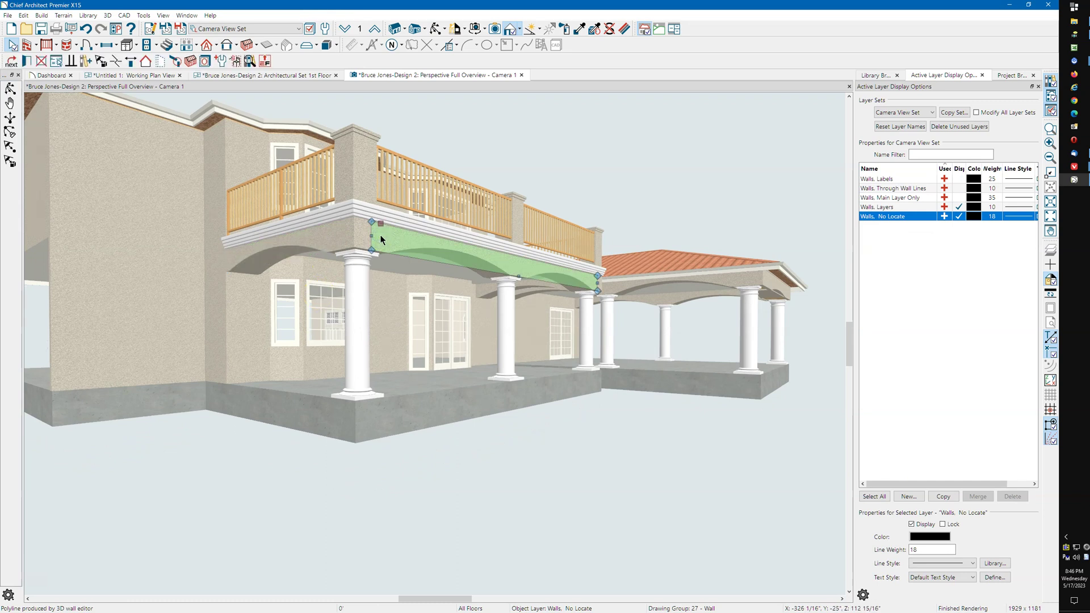
{"action": "left_click", "coordinate": [582, 279]}
- Inspect the wall beside the soffit, the balcony pillar cap and the railing, then clear the selection
{"action": "left_click", "coordinate": [241, 152]}
{"action": "left_click", "coordinate": [362, 152]}
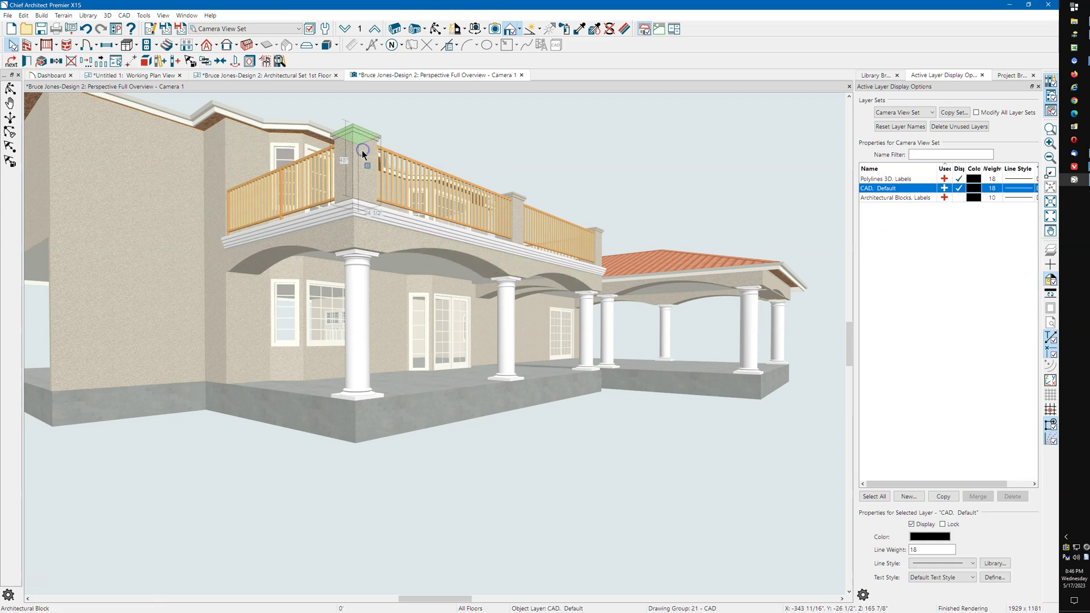
{"action": "left_click", "coordinate": [427, 168]}
{"action": "key", "text": "Escape"}
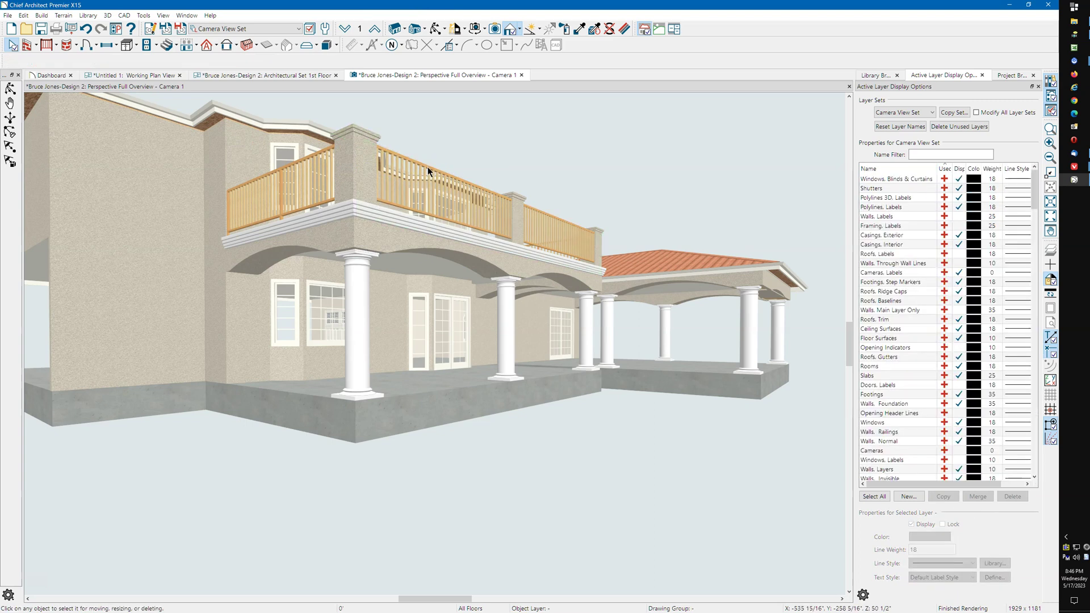
{"action": "left_click", "coordinate": [311, 186]}
- Switch to the Architectural Set 1st Floor plan, pan it into view and go up to the second floor
{"action": "left_click", "coordinate": [307, 76]}
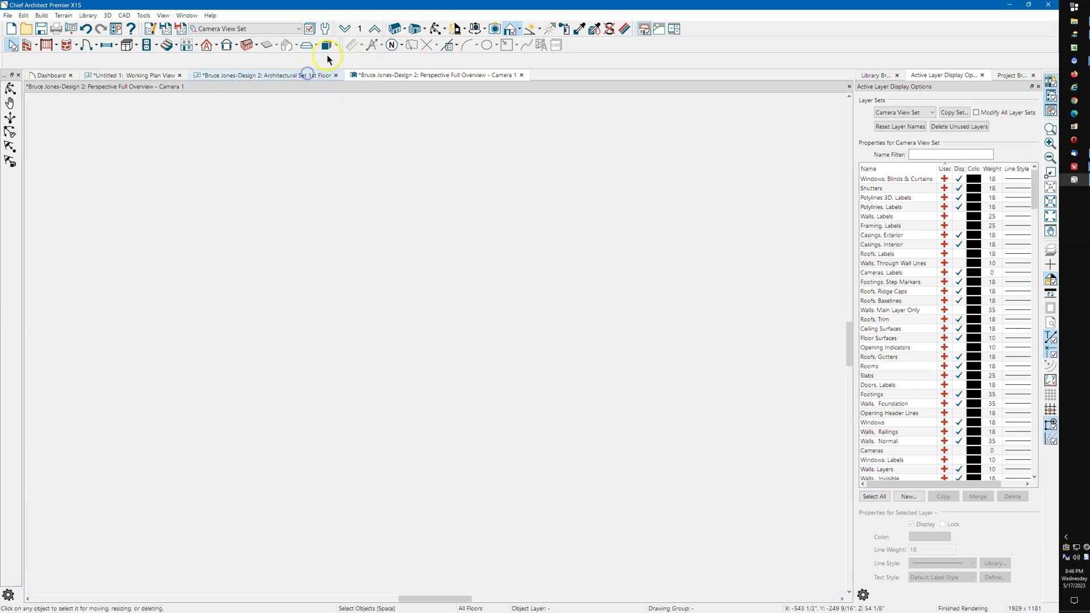
{"action": "scroll", "coordinate": [596, 289], "scroll_direction": "down", "scroll_amount": 6}
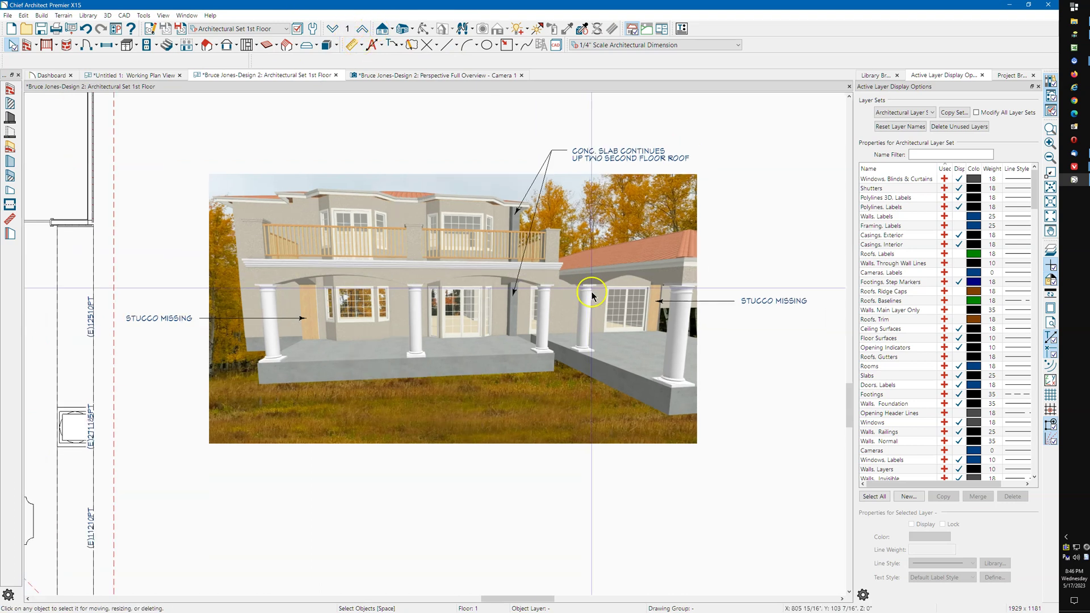
{"action": "middle_click_drag", "start_coordinate": [261, 207], "coordinate": [341, 288]}
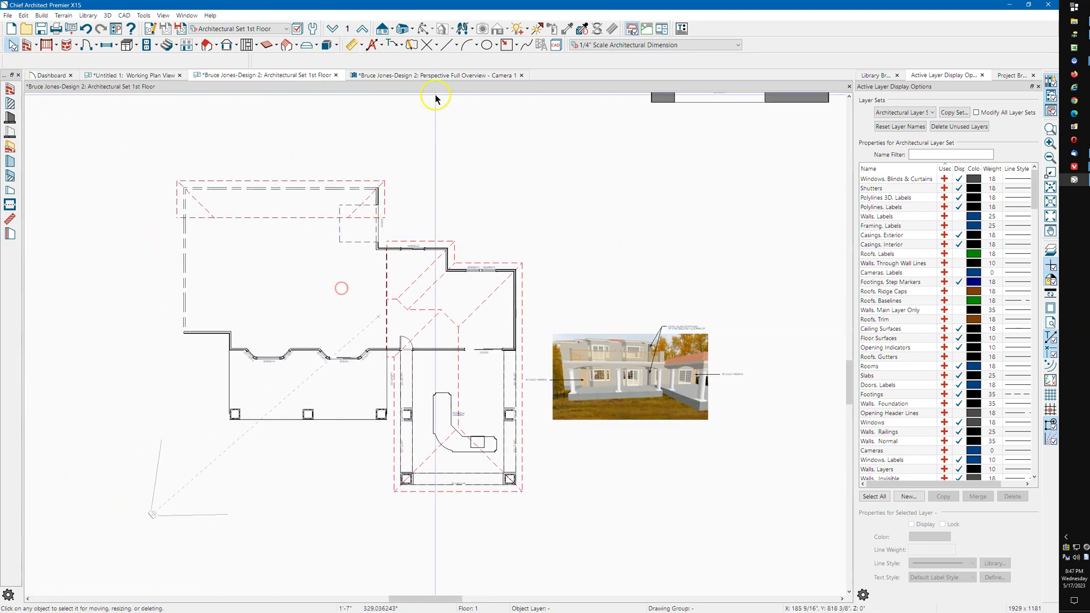
{"action": "left_click", "coordinate": [362, 29]}
- Give the second-floor room a 1" rough ceiling and 0" finished ceiling
{"action": "left_click", "coordinate": [291, 254]}
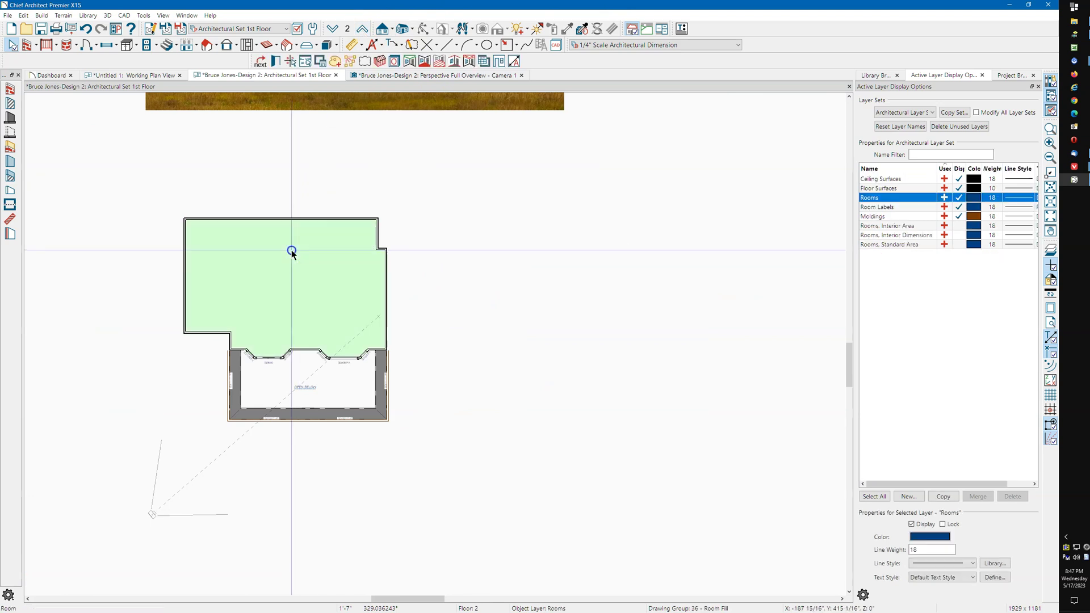
{"action": "double_click", "coordinate": [292, 254]}
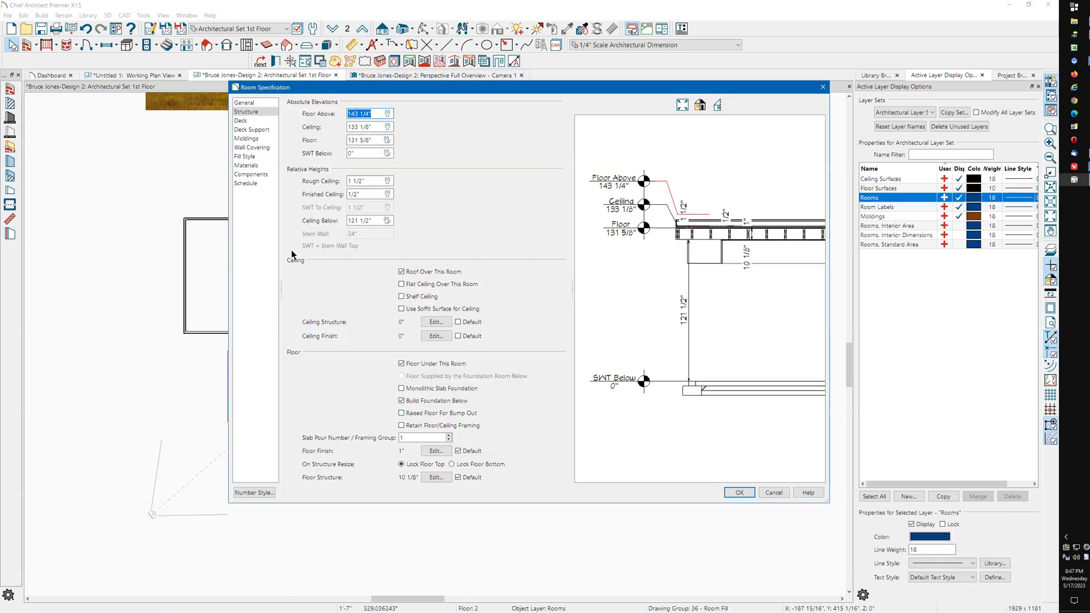
{"action": "left_click", "coordinate": [374, 182]}
{"action": "left_click", "coordinate": [327, 181]}
{"action": "left_click", "coordinate": [370, 194]}
{"action": "type", "text": "0"}
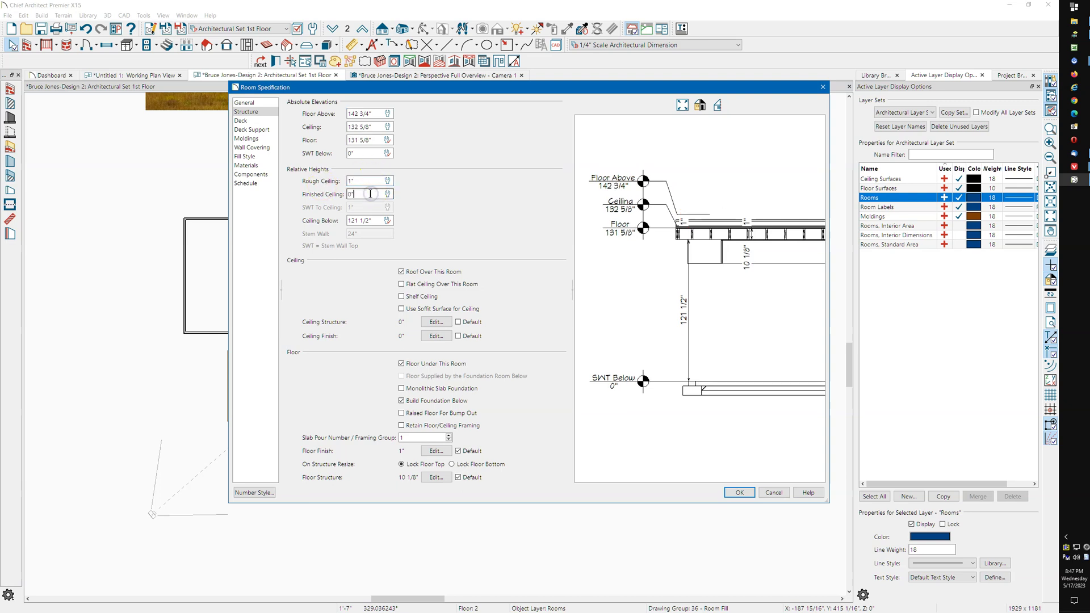
{"action": "left_click", "coordinate": [411, 298]}
{"action": "left_click", "coordinate": [740, 493]}
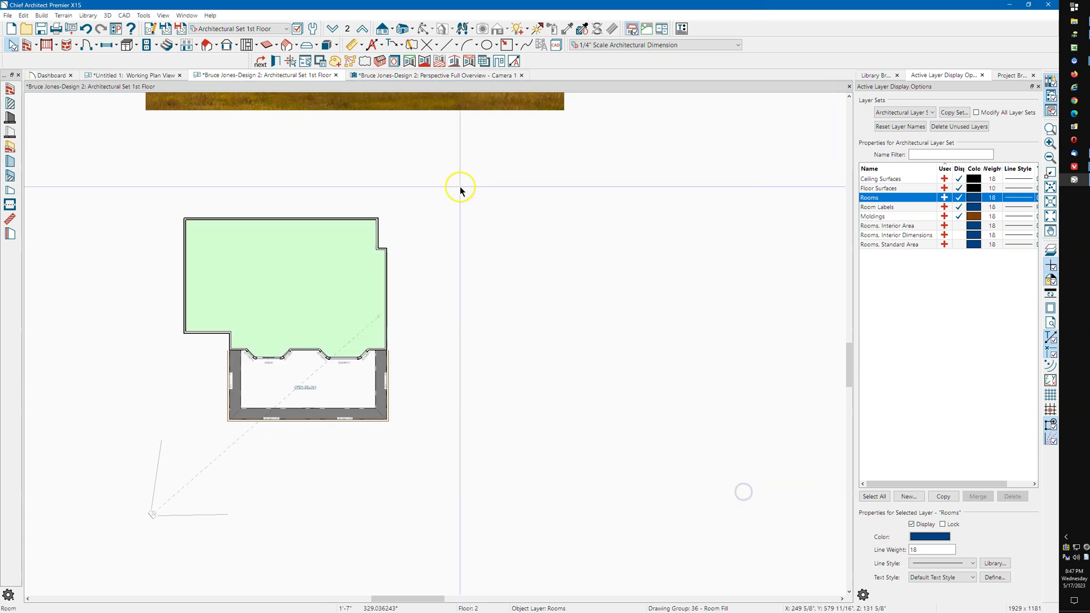
- Go up to the third floor and review the room's structure and general settings without changes
{"action": "left_click", "coordinate": [362, 30]}
{"action": "left_click", "coordinate": [307, 244]}
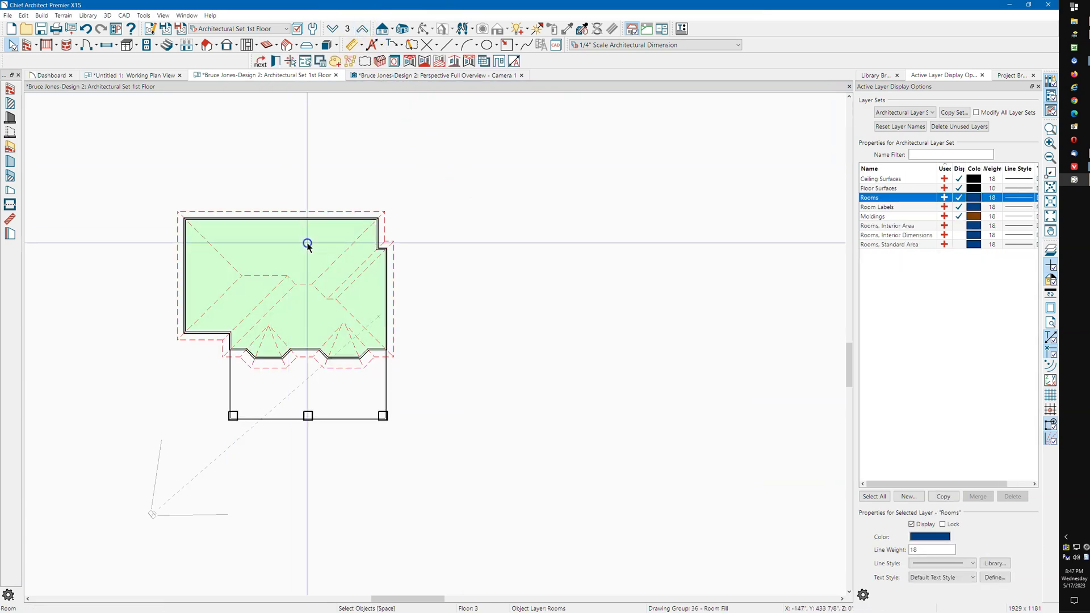
{"action": "double_click", "coordinate": [307, 244]}
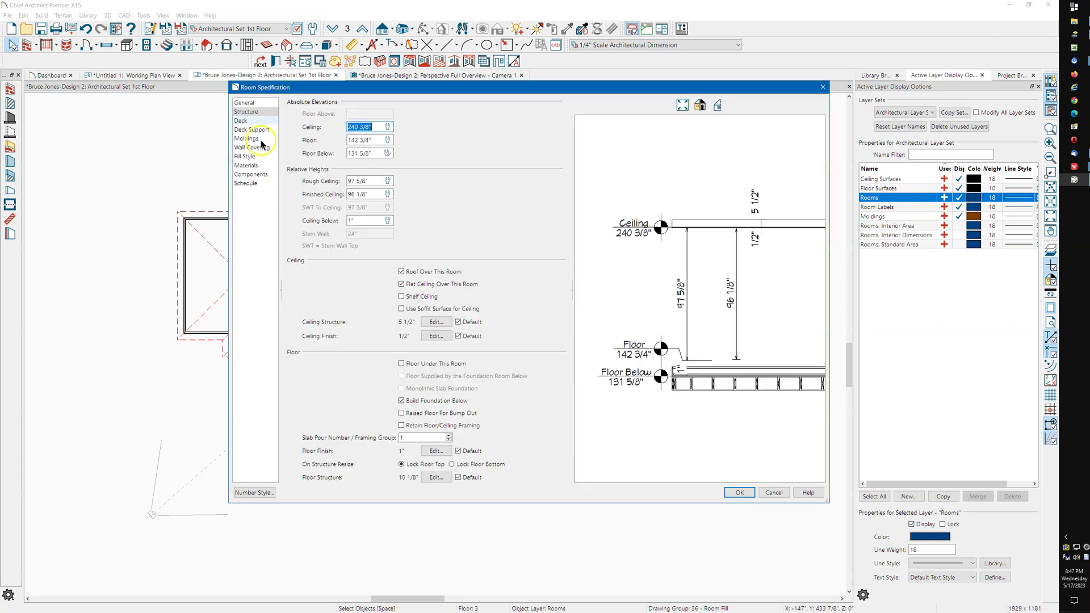
{"action": "left_click", "coordinate": [263, 111]}
{"action": "left_click", "coordinate": [261, 104]}
{"action": "left_click", "coordinate": [361, 115]}
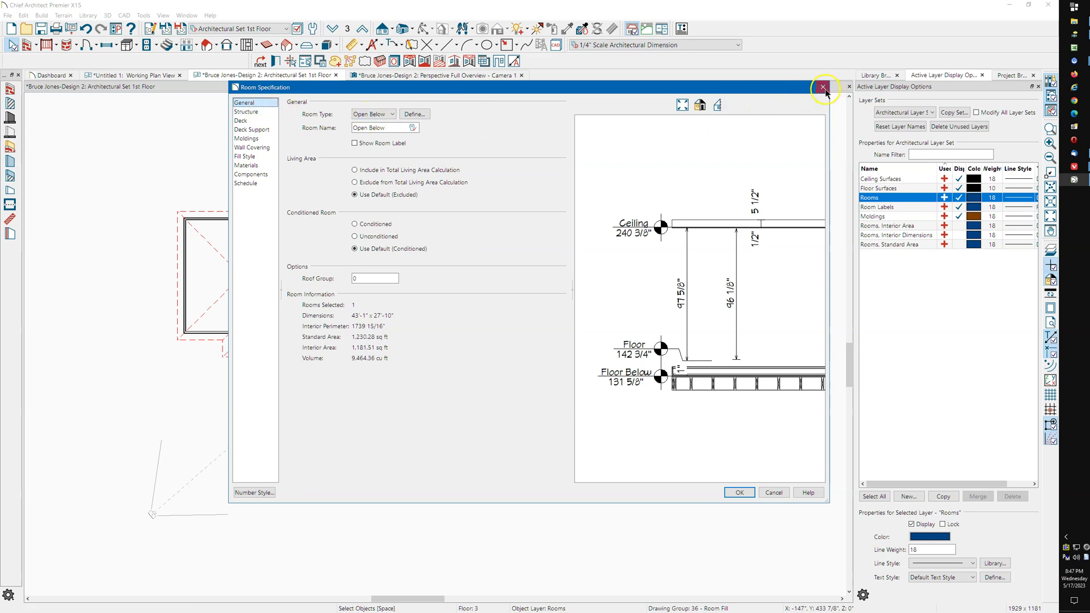
{"action": "left_click", "coordinate": [823, 88]}
{"action": "left_click", "coordinate": [333, 275]}
- Return to the second-floor plan and pan to centre the house outline
{"action": "middle_click_drag", "start_coordinate": [304, 250], "coordinate": [393, 236]}
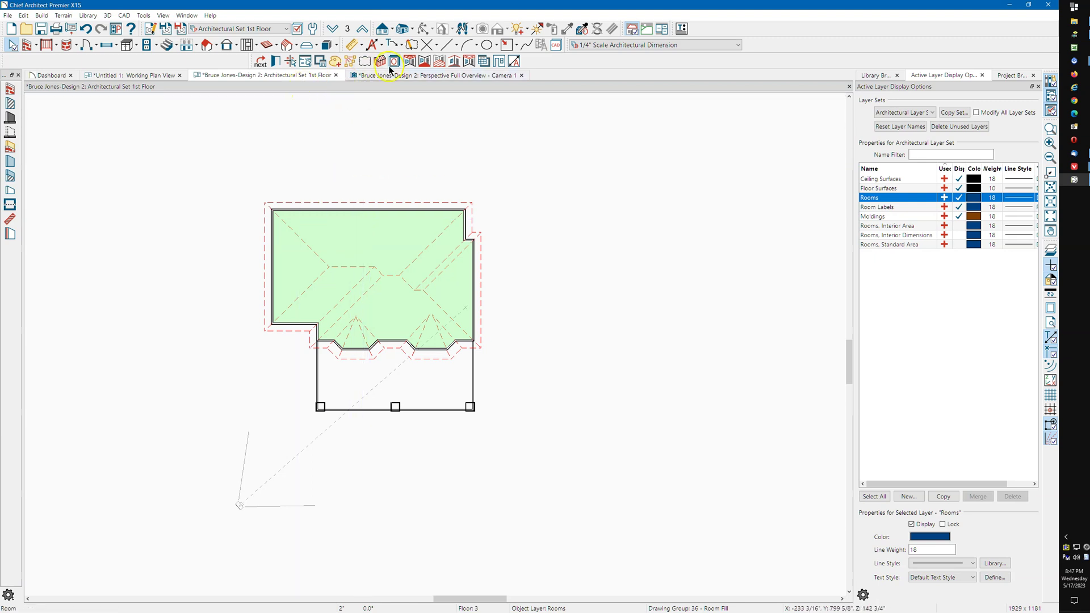
{"action": "left_click", "coordinate": [333, 29]}
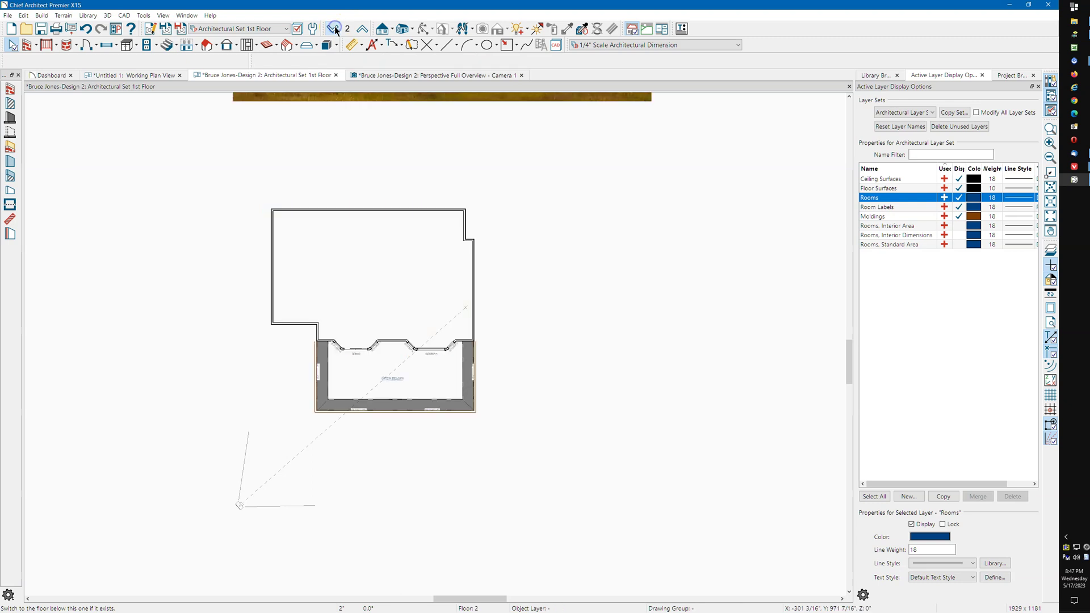
{"action": "middle_click_drag", "start_coordinate": [376, 180], "coordinate": [367, 212]}
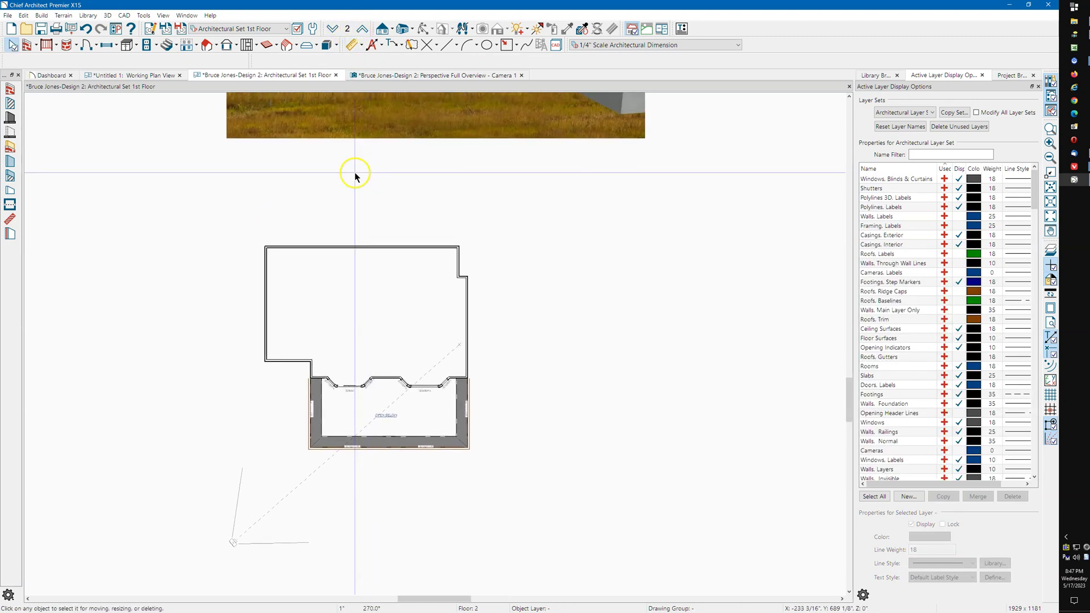
{"action": "scroll", "coordinate": [355, 176], "scroll_direction": "down", "scroll_amount": 1}
{"action": "middle_click_drag", "start_coordinate": [355, 176], "coordinate": [400, 222]}
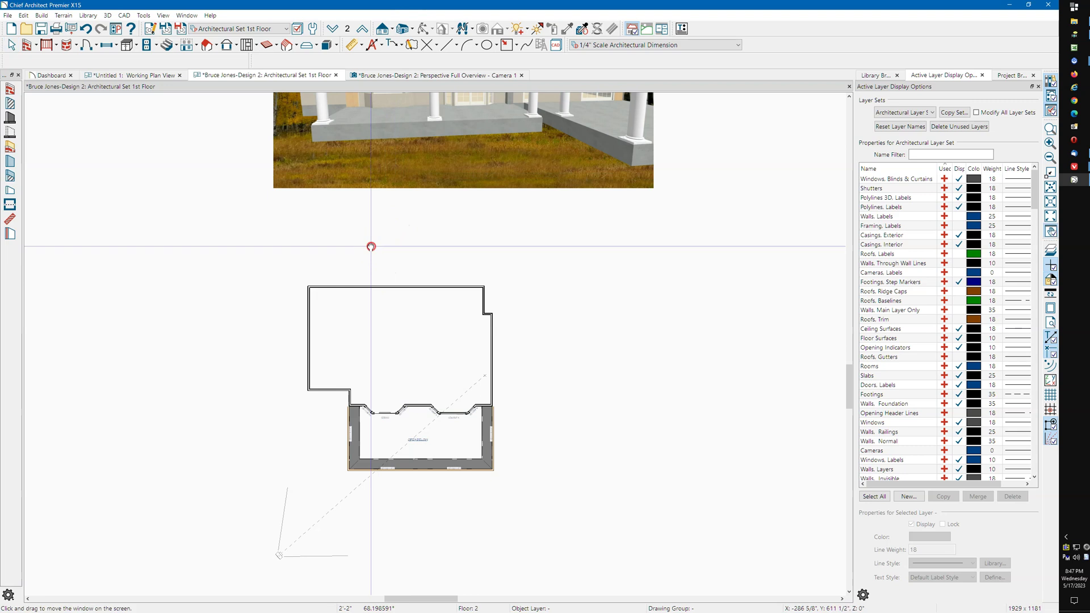
- In the Perspective Full Overview view, slide the under-balcony arch opening right beside the front porch column
{"action": "left_click", "coordinate": [410, 74]}
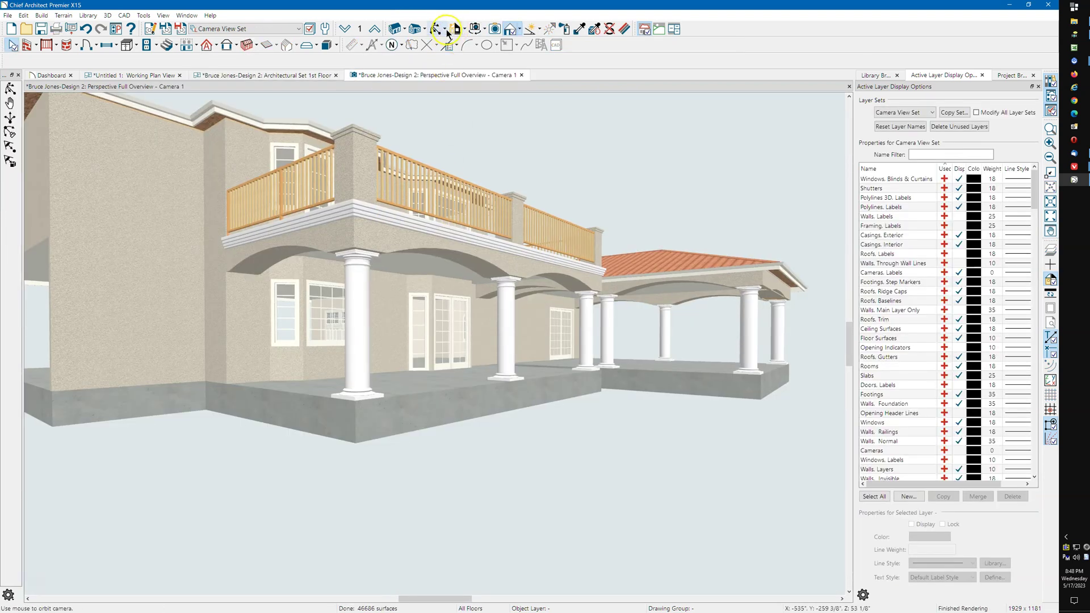
{"action": "left_click_drag", "start_coordinate": [433, 173], "coordinate": [319, 179]}
{"action": "left_click", "coordinate": [318, 178]}
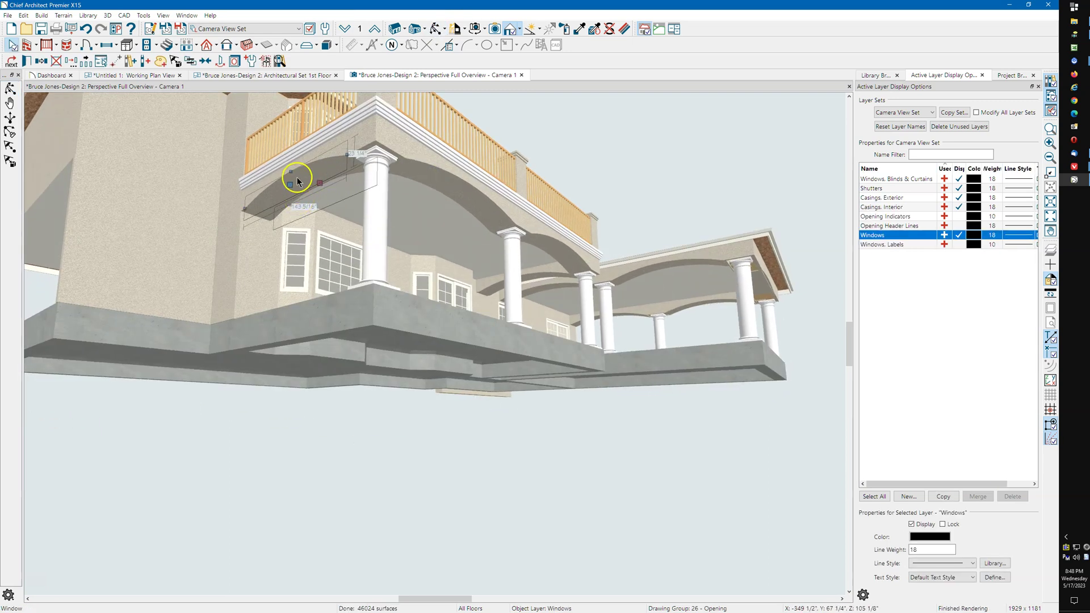
{"action": "scroll", "coordinate": [295, 176], "scroll_direction": "up", "scroll_amount": 3}
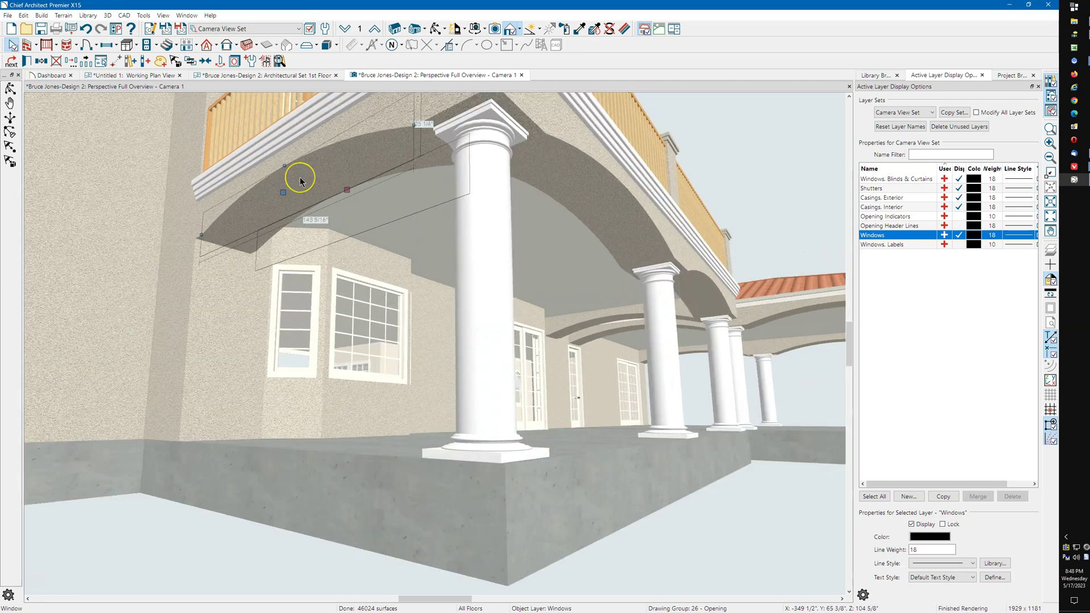
{"action": "left_click_drag", "start_coordinate": [300, 177], "coordinate": [570, 164]}
{"action": "left_click", "coordinate": [537, 213]}
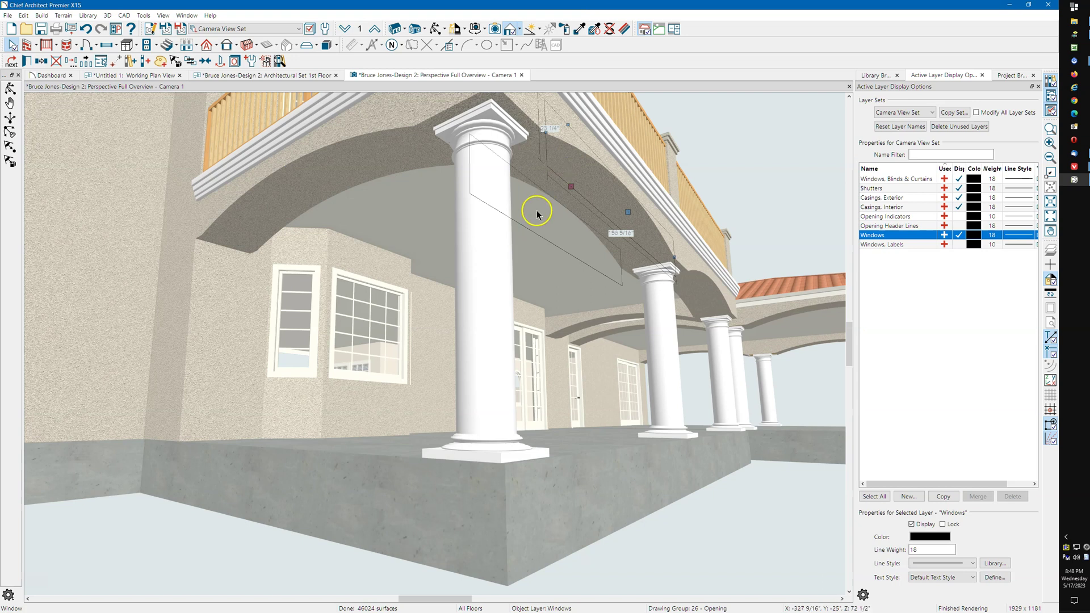
{"action": "left_click", "coordinate": [359, 170]}
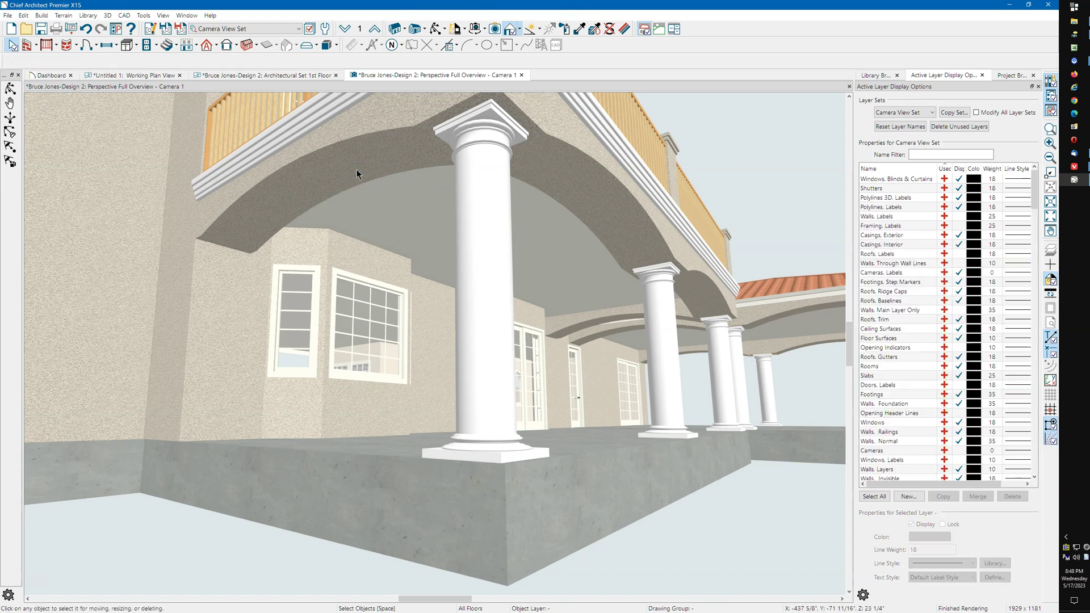
{"action": "left_click", "coordinate": [393, 130]}
{"action": "left_click", "coordinate": [414, 115]}
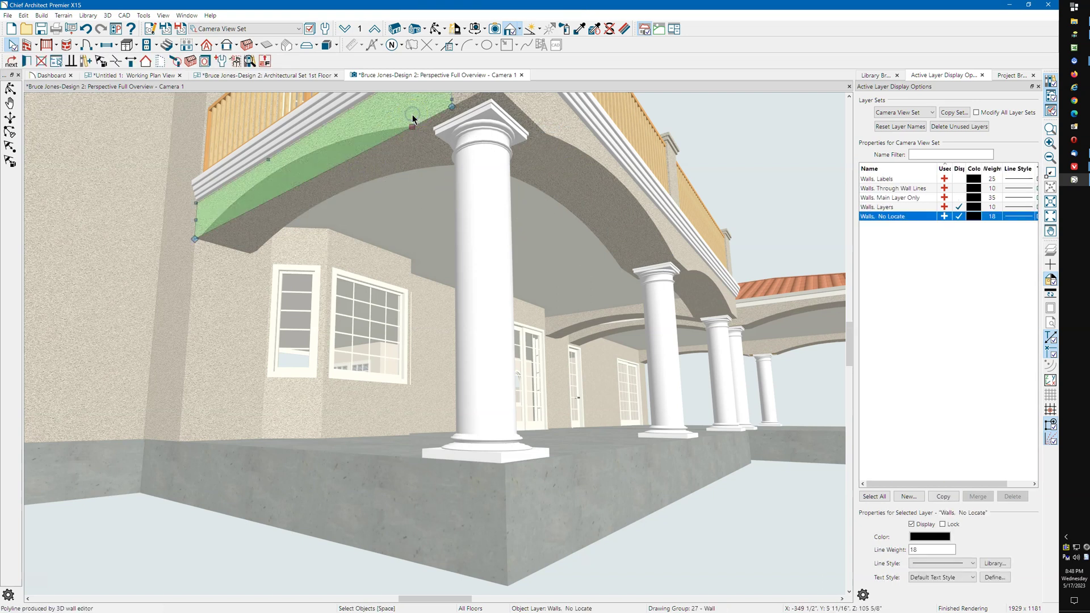
{"action": "key", "text": "Escape"}
{"action": "scroll", "coordinate": [533, 108], "scroll_direction": "up", "scroll_amount": 3}
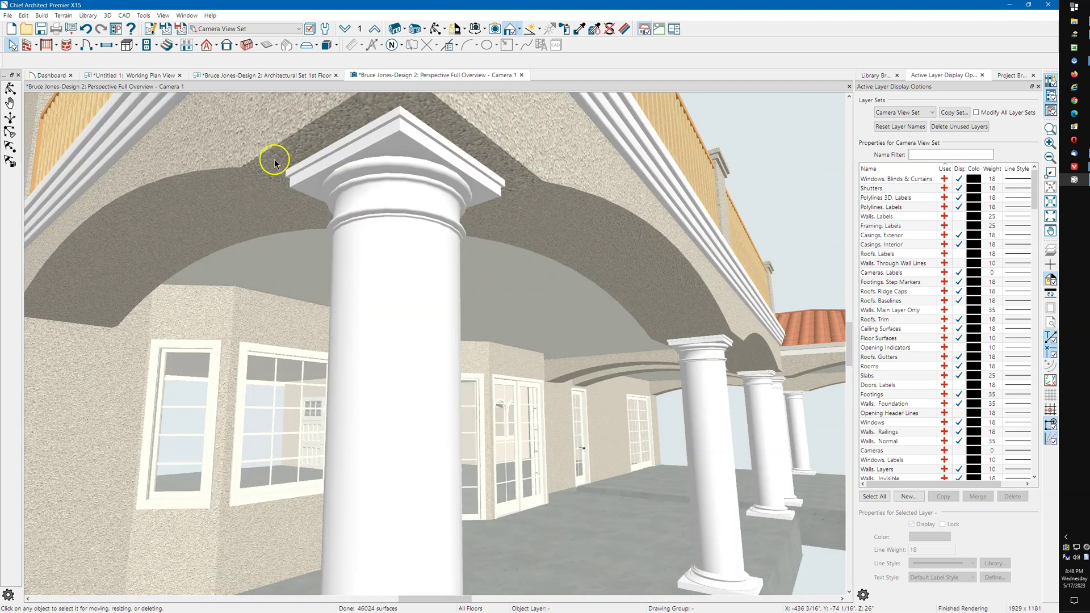
{"action": "scroll", "coordinate": [611, 285], "scroll_direction": "down", "scroll_amount": 2}
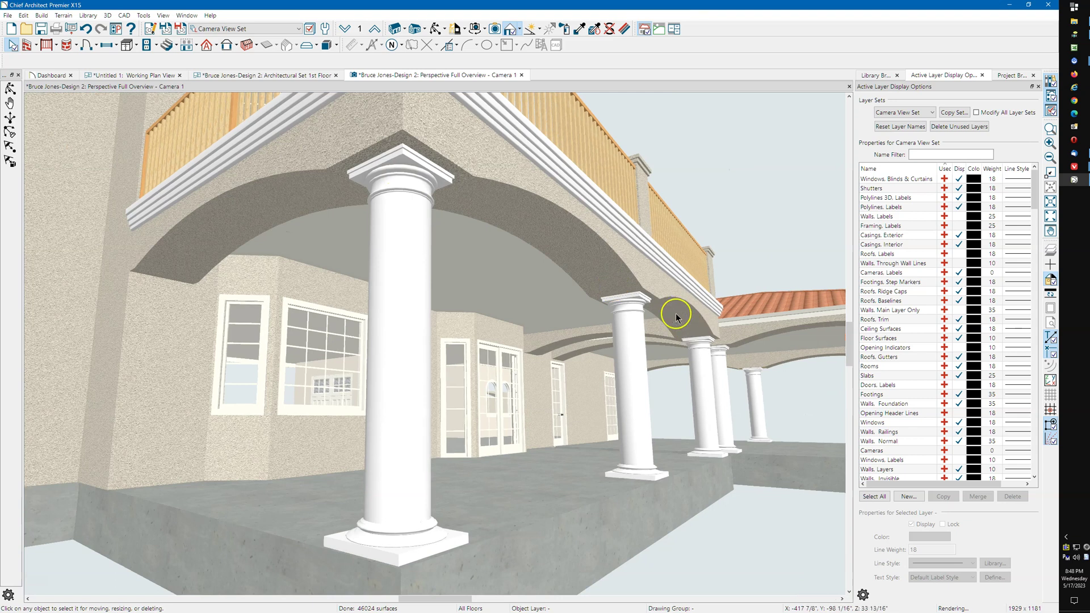
{"action": "scroll", "coordinate": [663, 306], "scroll_direction": "up", "scroll_amount": 3}
{"action": "scroll", "coordinate": [662, 306], "scroll_direction": "up", "scroll_amount": 2}
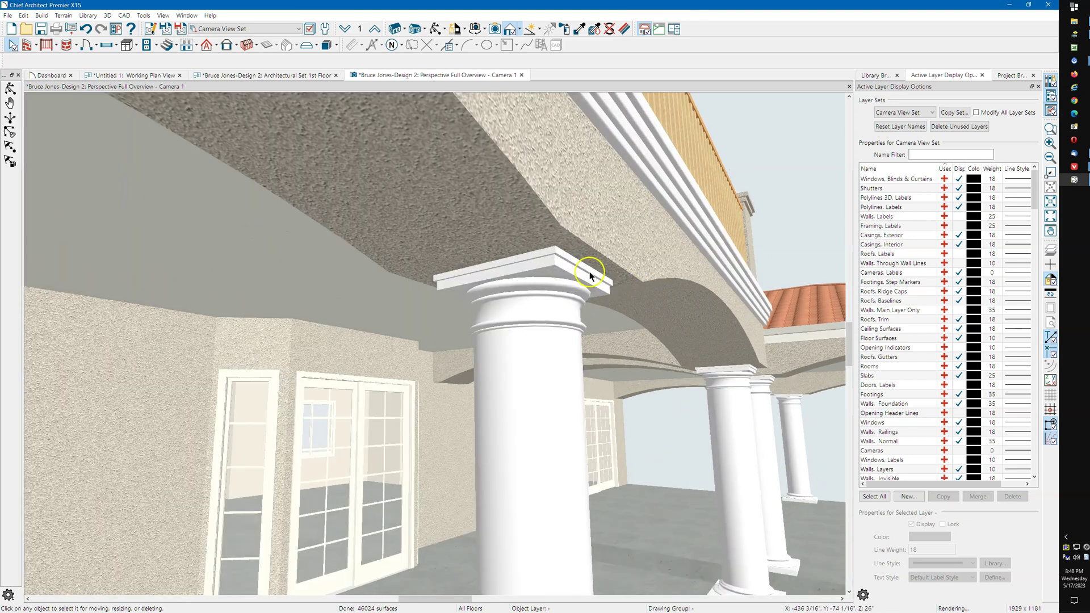
{"action": "left_click", "coordinate": [614, 223]}
{"action": "double_click", "coordinate": [614, 223]}
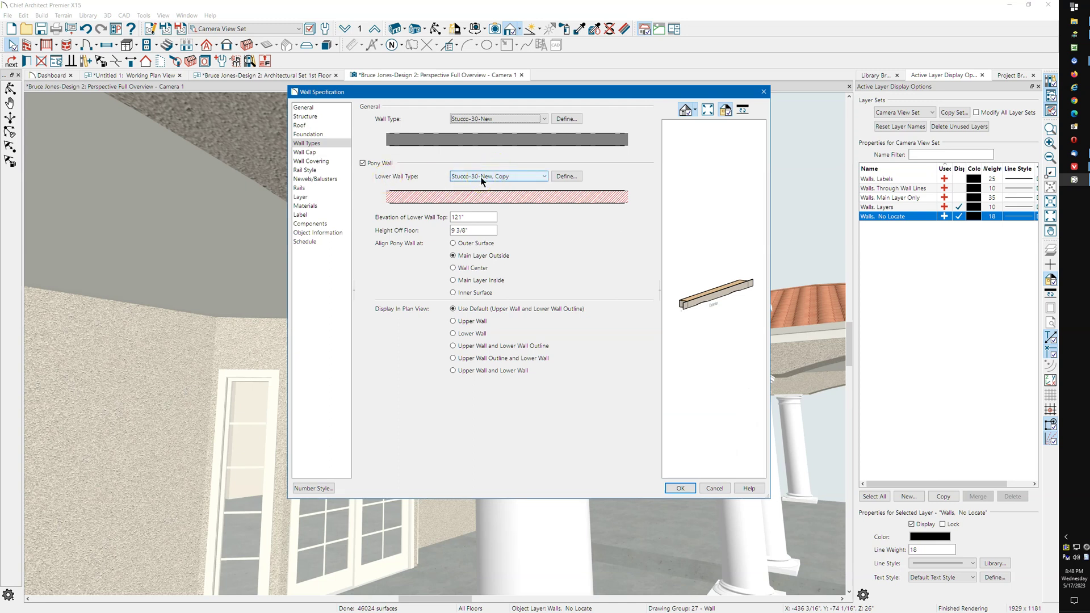
{"action": "left_click", "coordinate": [562, 179]}
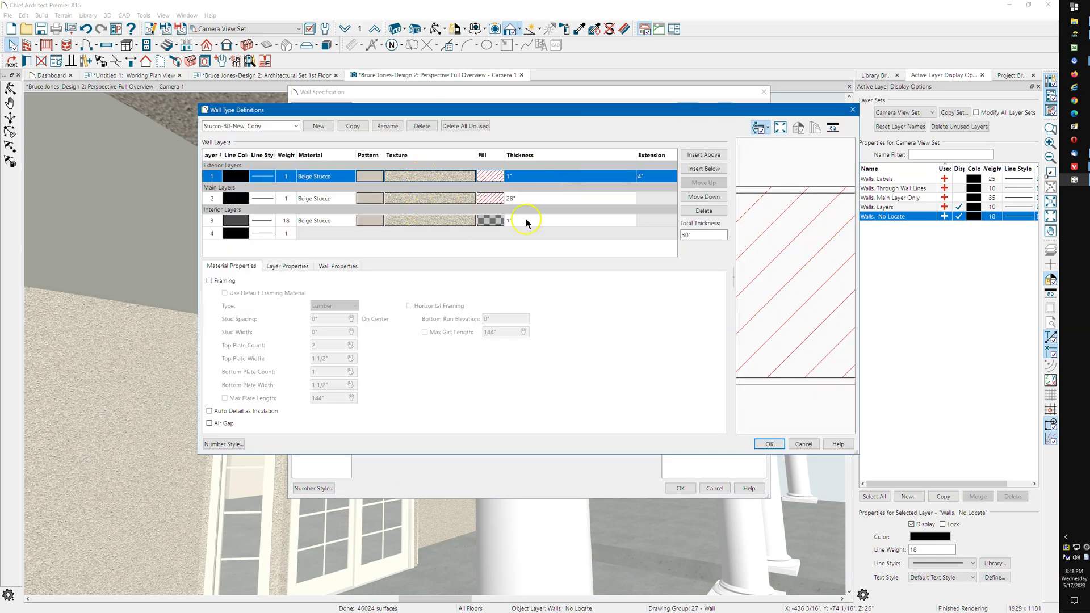
{"action": "left_click", "coordinate": [852, 110]}
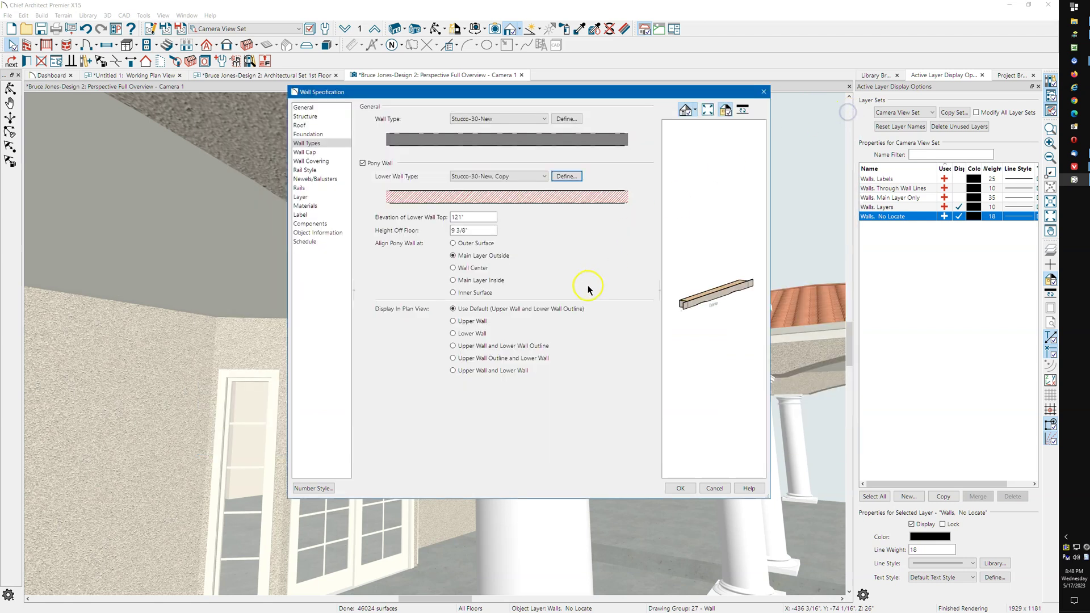
{"action": "left_click", "coordinate": [763, 93]}
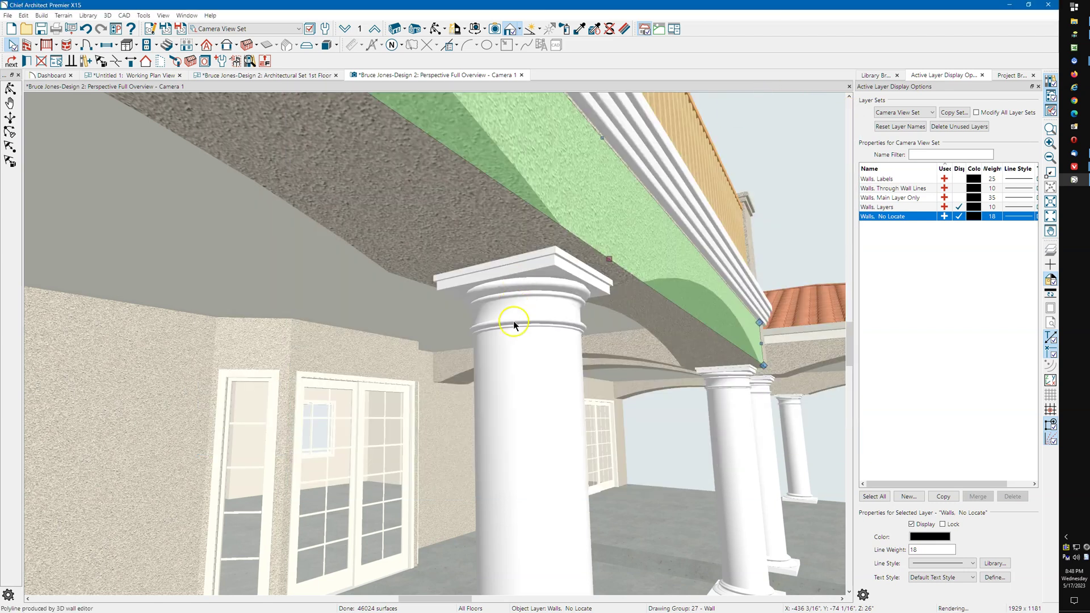
{"action": "scroll", "coordinate": [514, 359], "scroll_direction": "down", "scroll_amount": 2}
{"action": "key", "text": "Escape"}
{"action": "scroll", "coordinate": [476, 324], "scroll_direction": "down", "scroll_amount": 2}
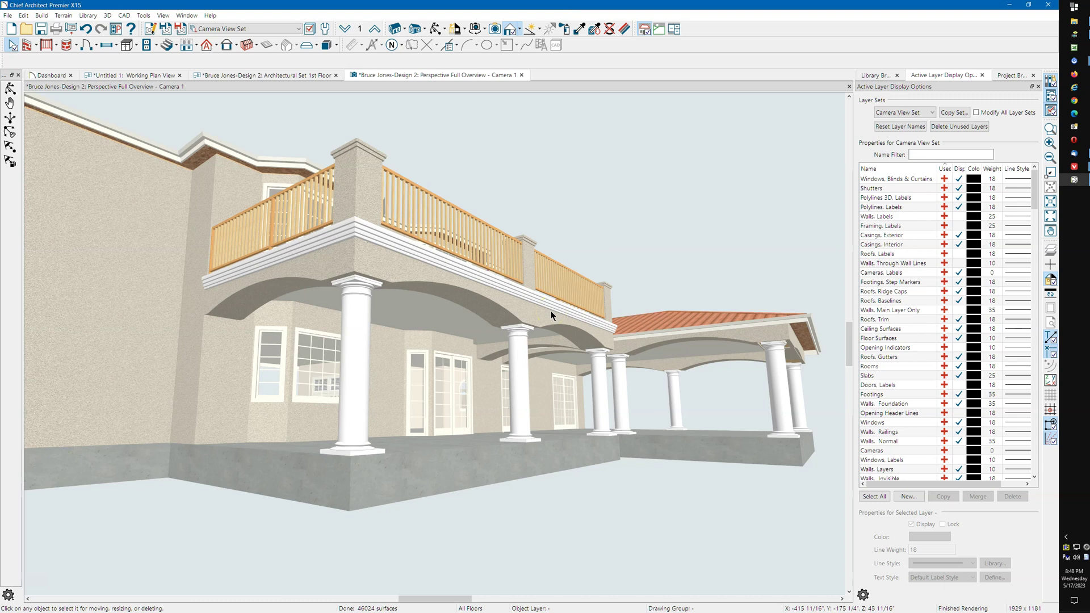
- Switch back to the Architectural Set 1st Floor plan view
{"action": "left_click", "coordinate": [366, 270]}
- Zoom in on the porch picture in the 1st Floor plan, then return to Perspective Full Overview
{"action": "left_click", "coordinate": [296, 76]}
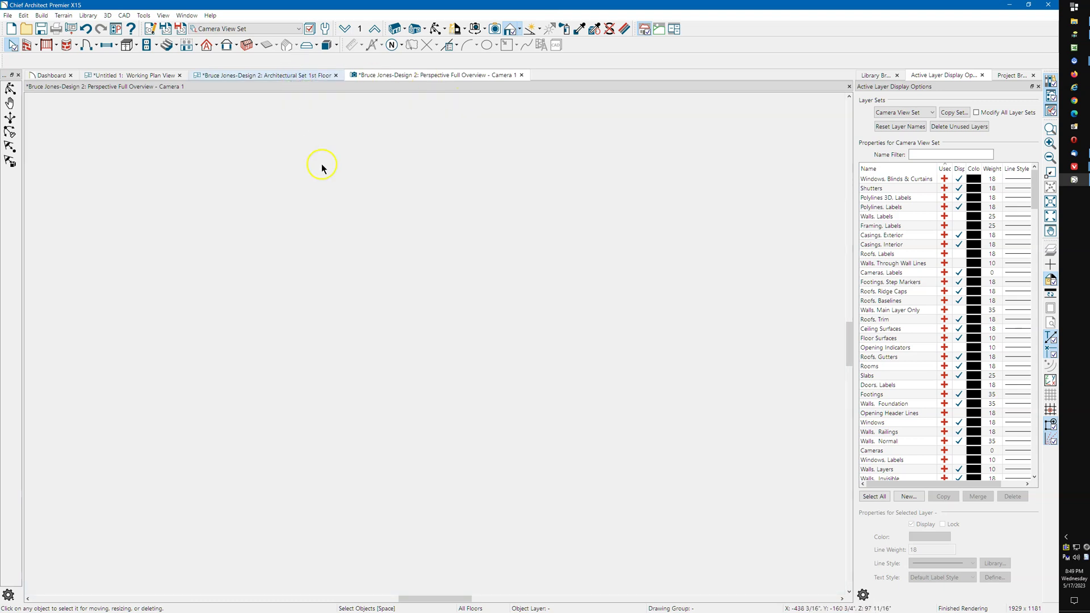
{"action": "scroll", "coordinate": [372, 285], "scroll_direction": "up", "scroll_amount": 5}
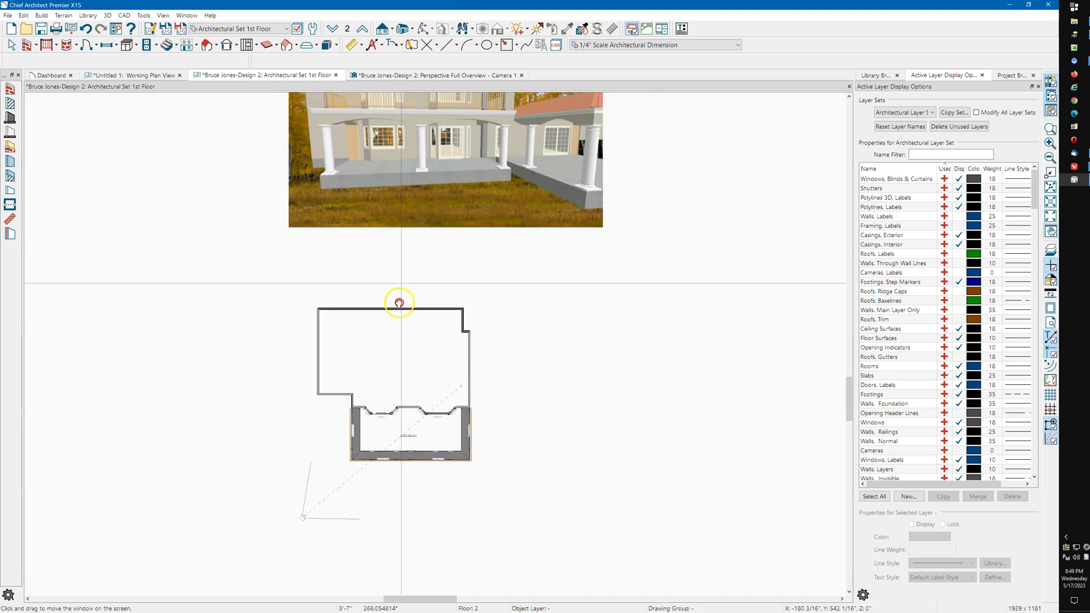
{"action": "scroll", "coordinate": [350, 196], "scroll_direction": "up", "scroll_amount": 5}
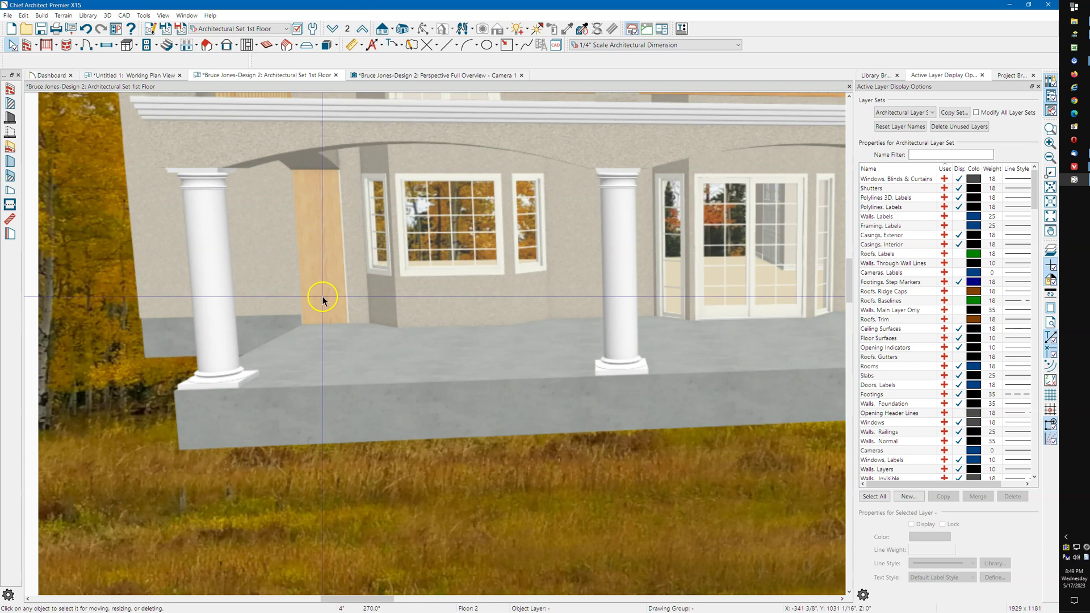
{"action": "scroll", "coordinate": [128, 291], "scroll_direction": "down", "scroll_amount": 2}
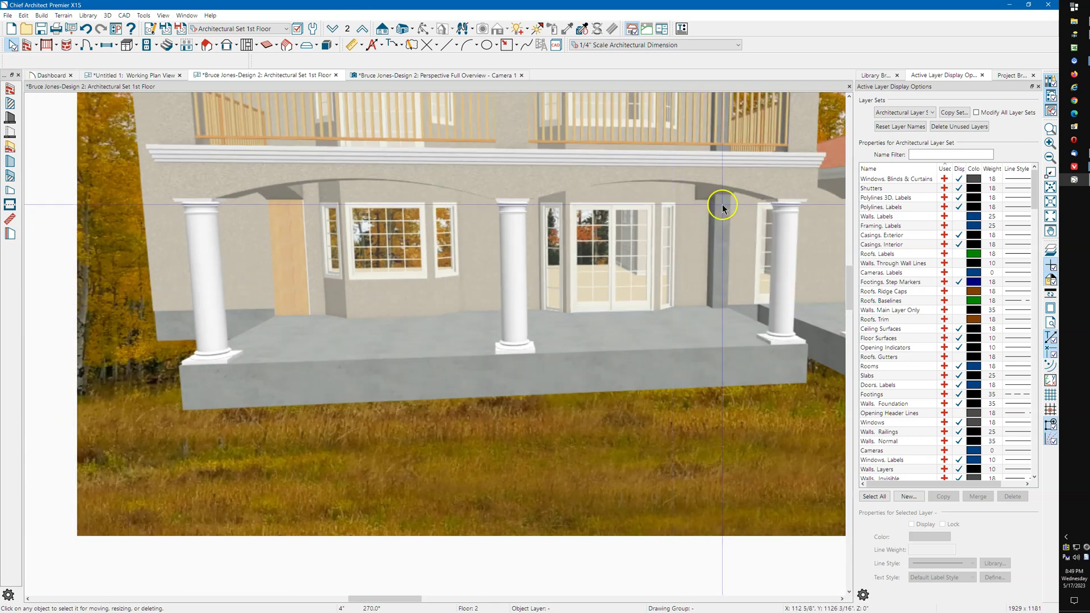
{"action": "scroll", "coordinate": [504, 336], "scroll_direction": "down", "scroll_amount": 1}
{"action": "scroll", "coordinate": [356, 285], "scroll_direction": "down", "scroll_amount": 2}
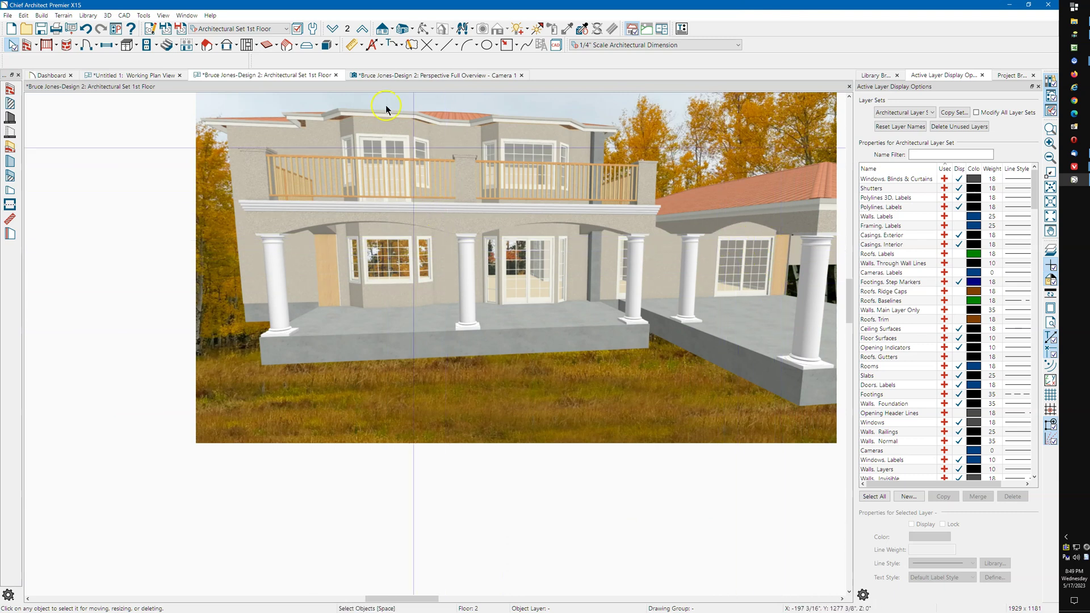
{"action": "left_click", "coordinate": [392, 76]}
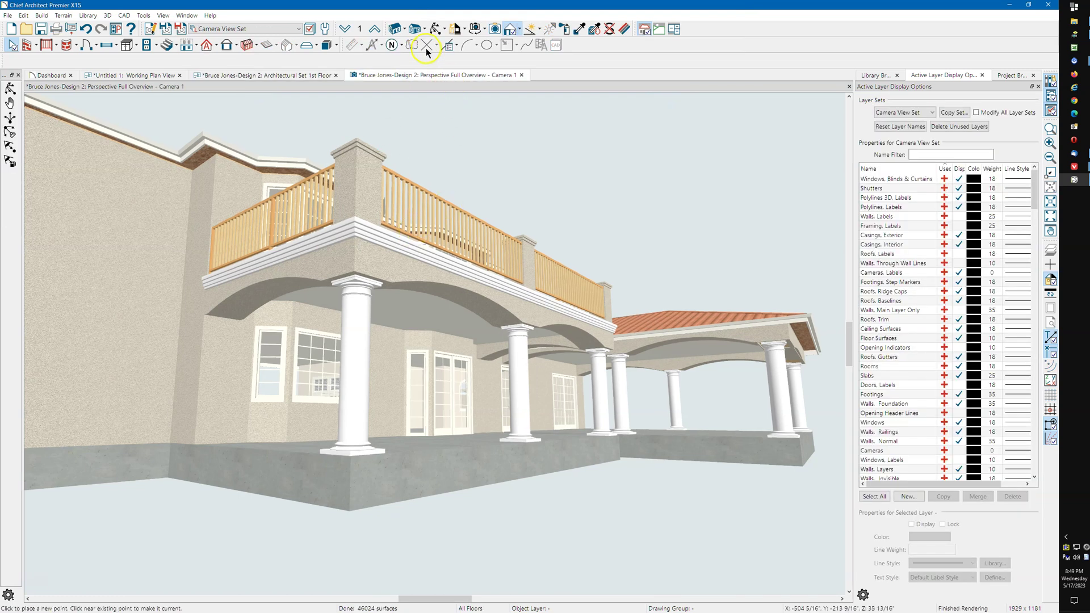
{"action": "left_click", "coordinate": [436, 29]}
{"action": "left_click_drag", "start_coordinate": [488, 215], "coordinate": [528, 219]}
{"action": "left_click_drag", "start_coordinate": [456, 195], "coordinate": [444, 227]}
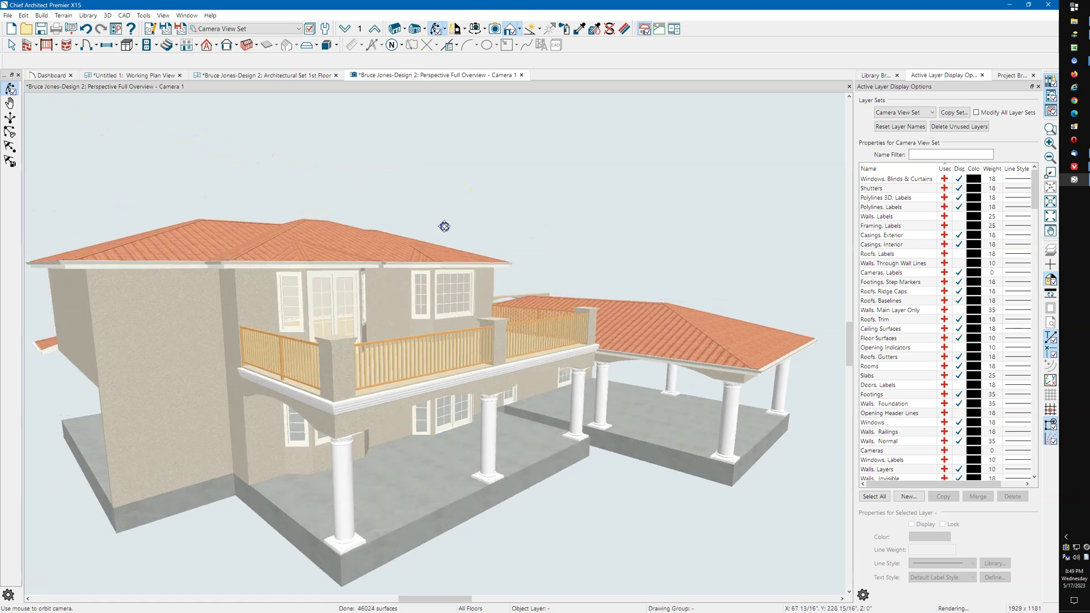
{"action": "mouse_move", "coordinate": [382, 316]}
{"action": "left_mouse_down"}
{"action": "mouse_move", "coordinate": [365, 359]}
{"action": "mouse_move", "coordinate": [341, 369]}
{"action": "mouse_move", "coordinate": [348, 340]}
{"action": "mouse_move", "coordinate": [400, 323]}
{"action": "mouse_move", "coordinate": [401, 313]}
{"action": "left_mouse_up"}
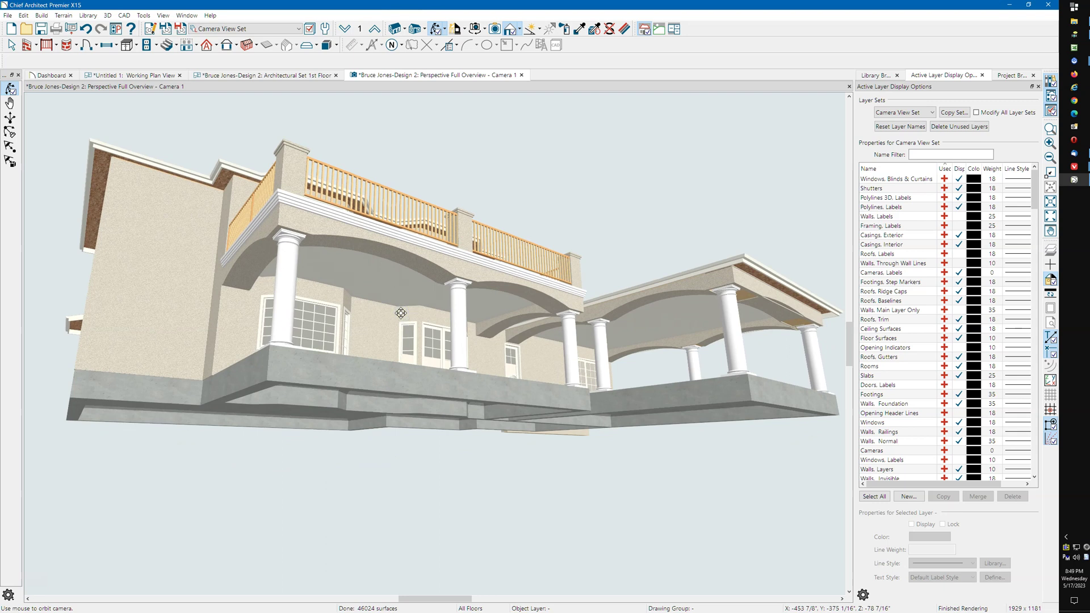
{"action": "left_click_drag", "start_coordinate": [518, 304], "coordinate": [352, 251]}
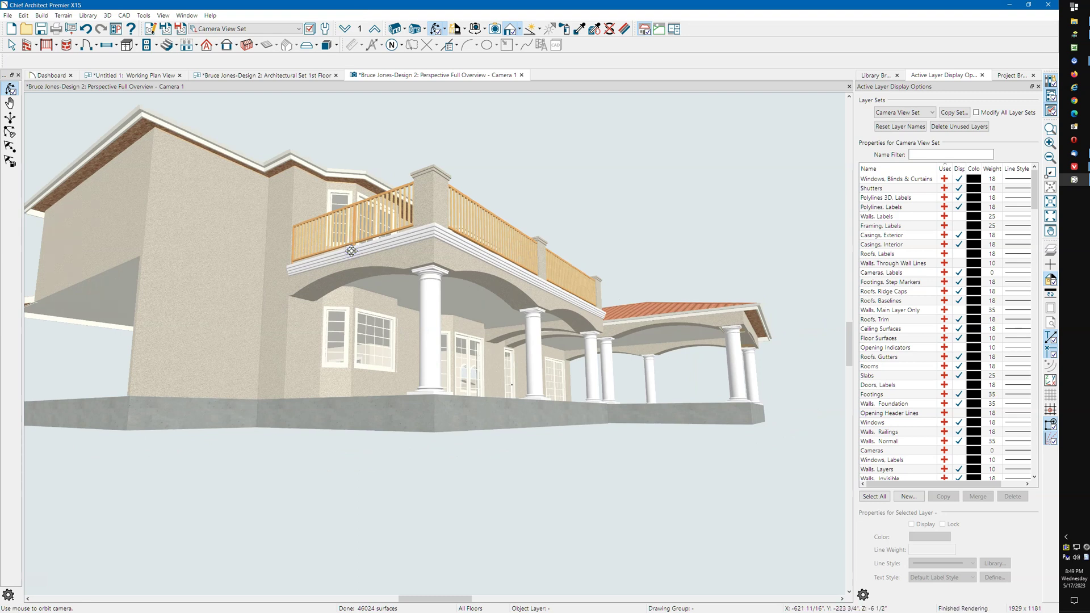
{"action": "left_click_drag", "start_coordinate": [477, 279], "coordinate": [348, 338]}
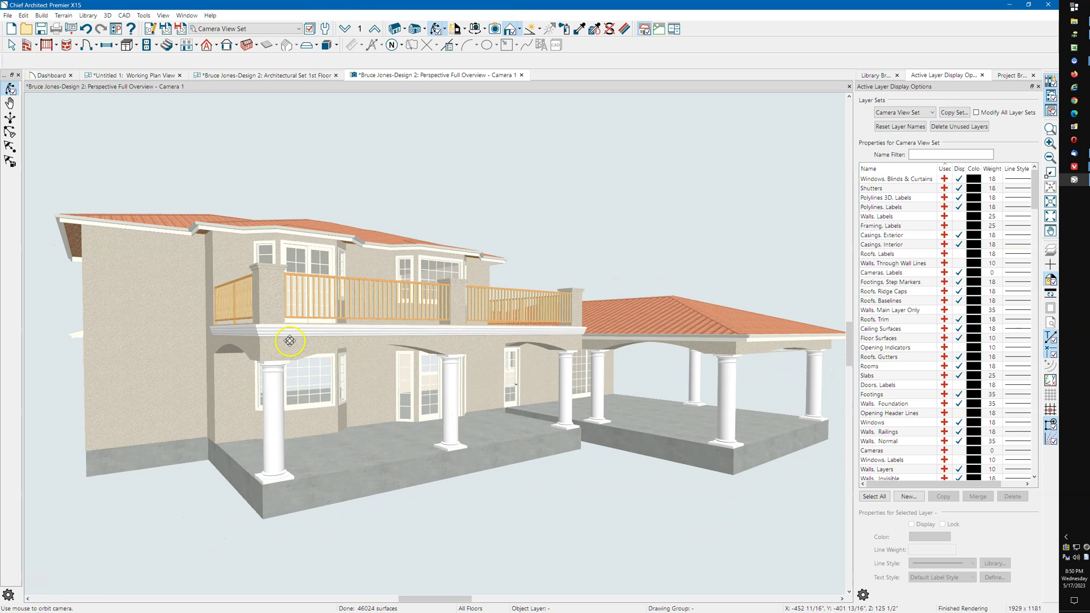